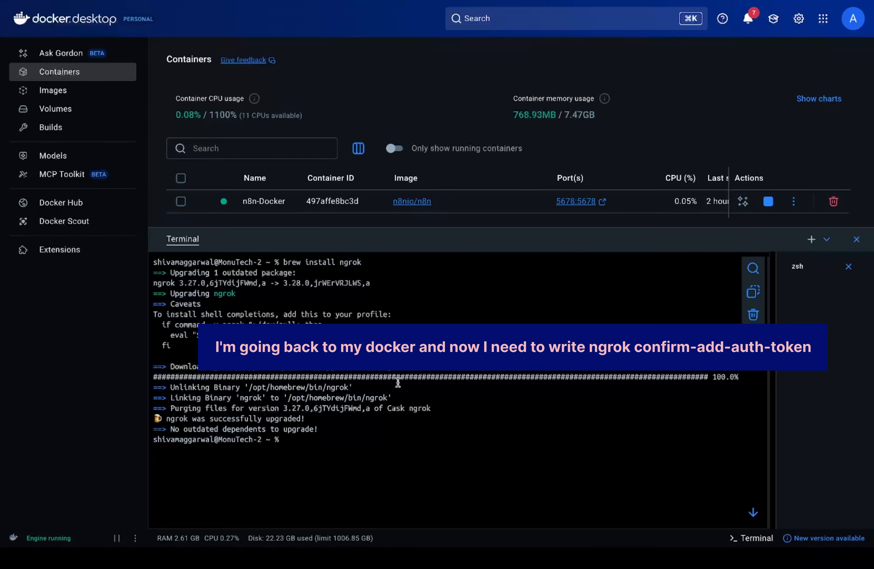
# Save the copied ngrok authtoken to the ngrok configuration by running ngrok config add-authtoken with the token in the terminal.
pyautogui.write('ngrok confi')
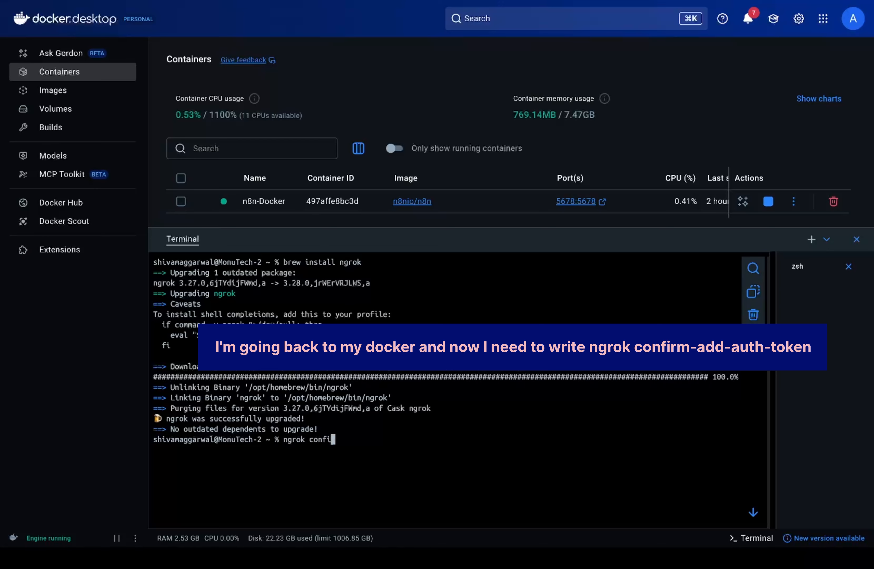
pyautogui.write('g add-authtok')
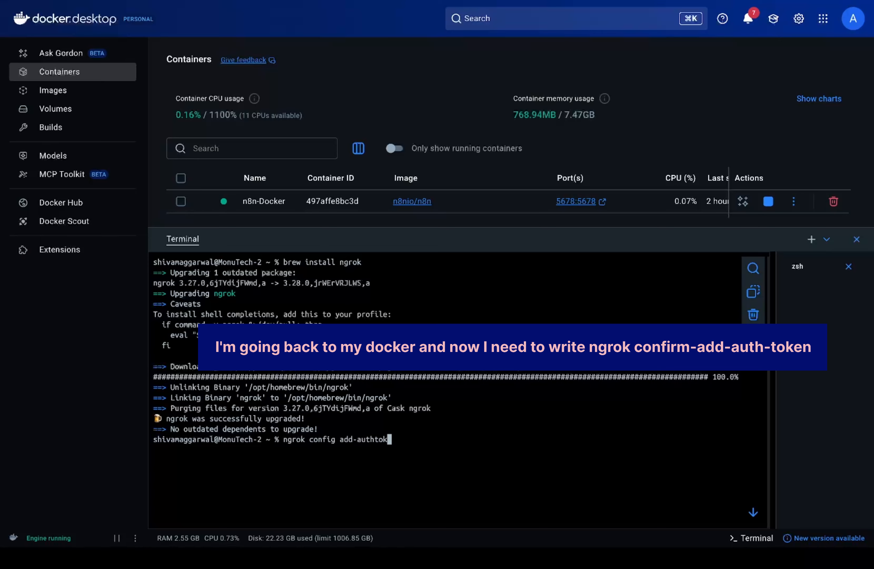
pyautogui.write('en')
pyautogui.press('super+v')
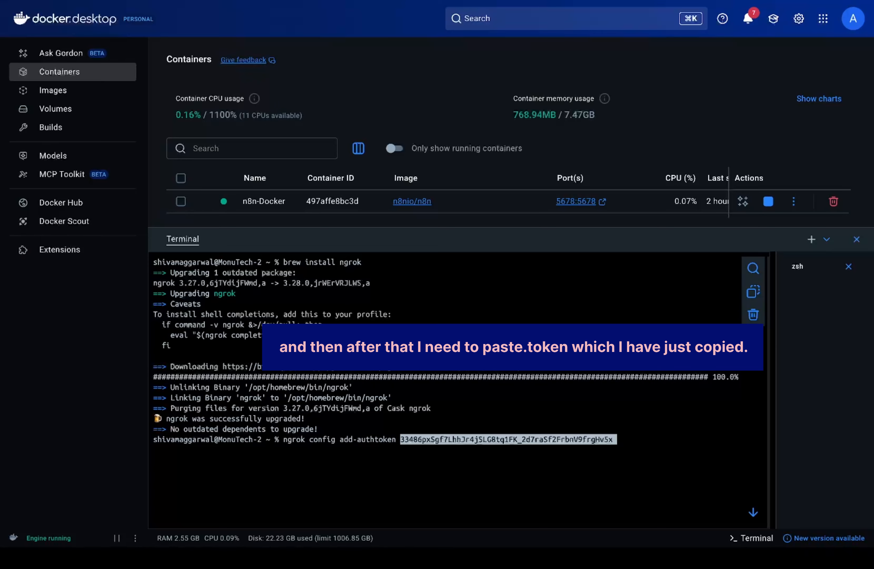
pyautogui.press('Return')
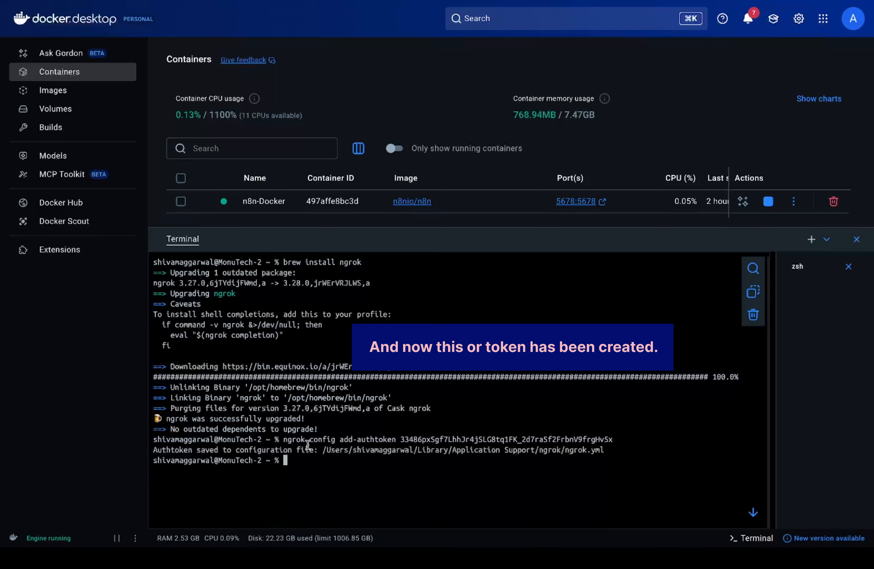
# Expose the n8n container's port through an ngrok tunnel by running ngrok http 5678 in the terminal.
pyautogui.moveTo(517, 227); pyautogui.dragTo(513, 247)
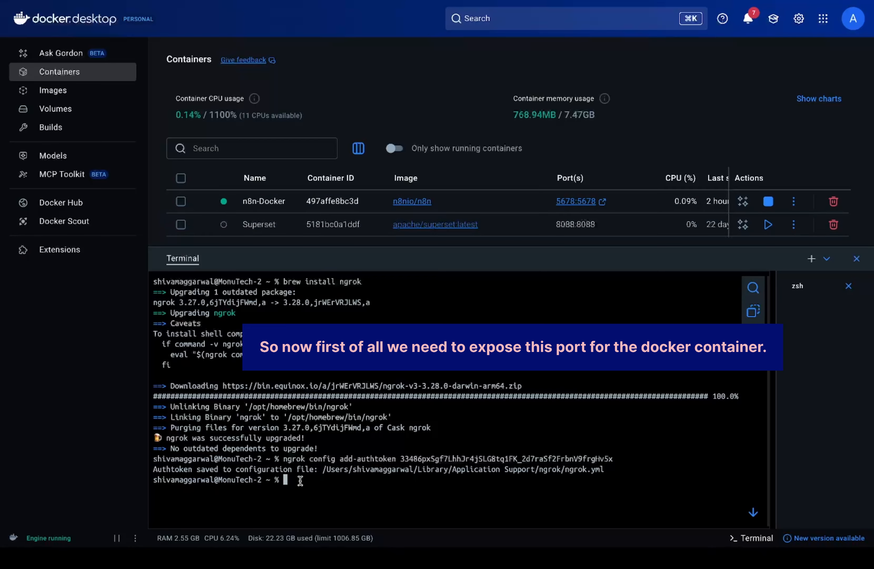
pyautogui.write('http 5678')
pyautogui.press('Return')
pyautogui.write('ng')
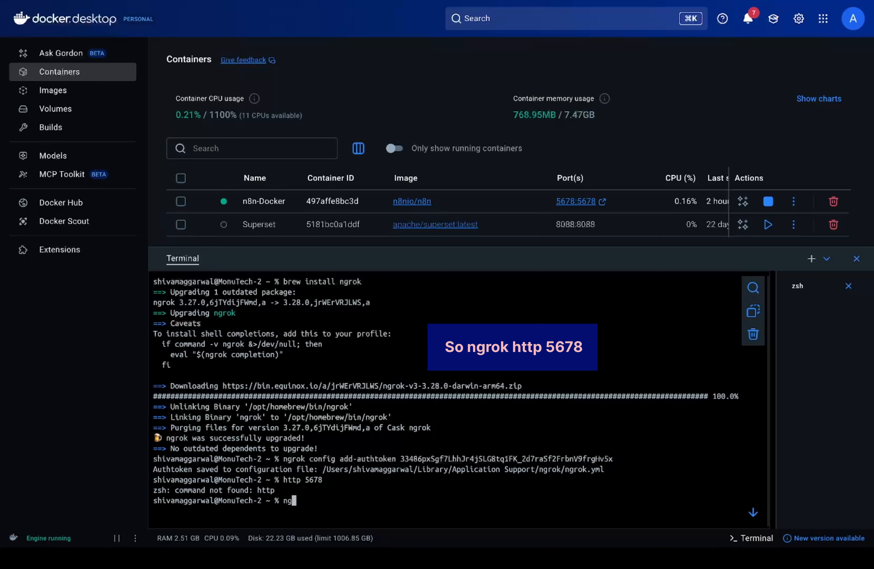
pyautogui.write('rok http 5678')
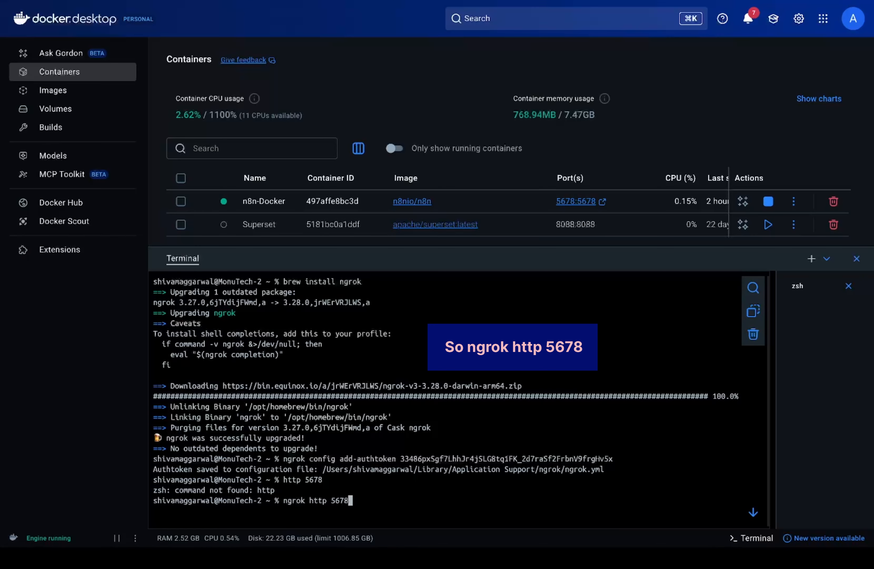
pyautogui.press('Return')
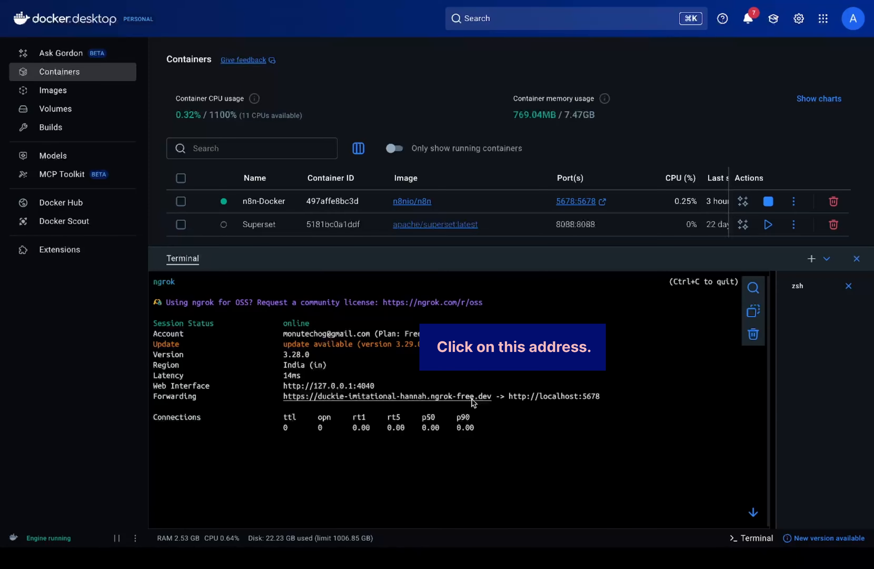
# Copy the HTTPS forwarding address from the ngrok session and open it in the empty Chrome tab.
pyautogui.rightClick(474, 398)
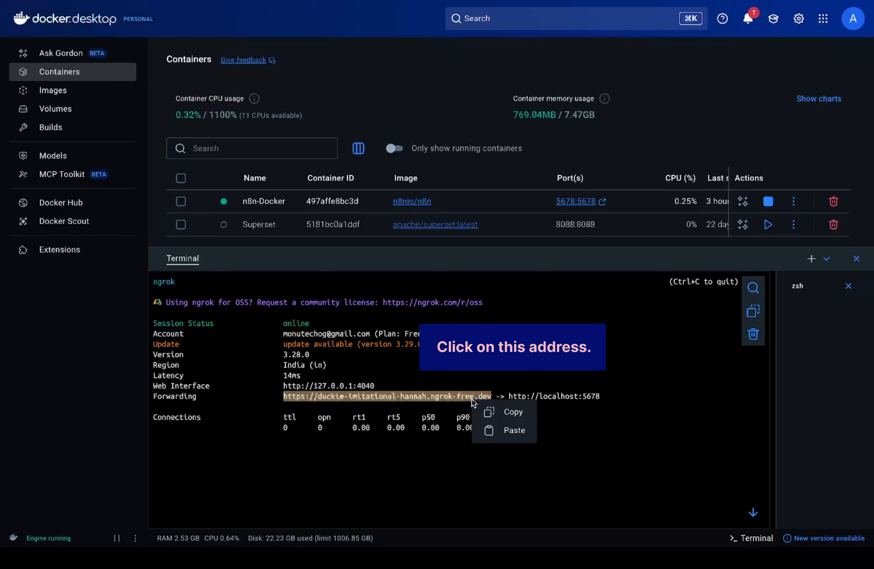
pyautogui.click(499, 414)
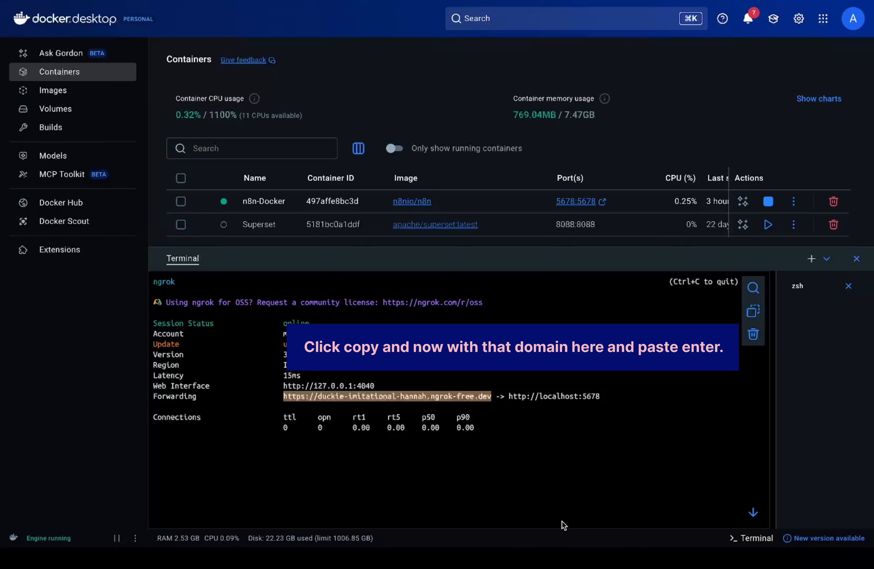
pyautogui.click(353, 36)
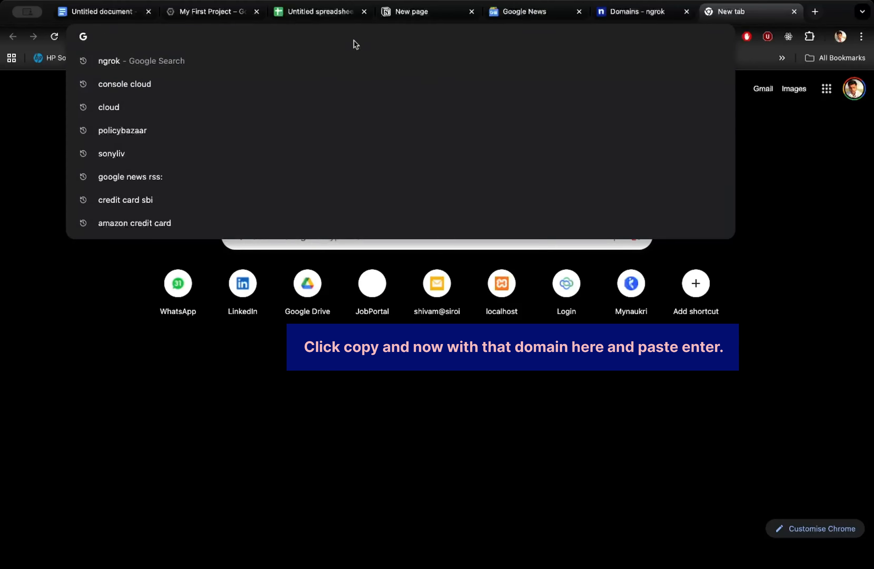
pyautogui.press('super+v')
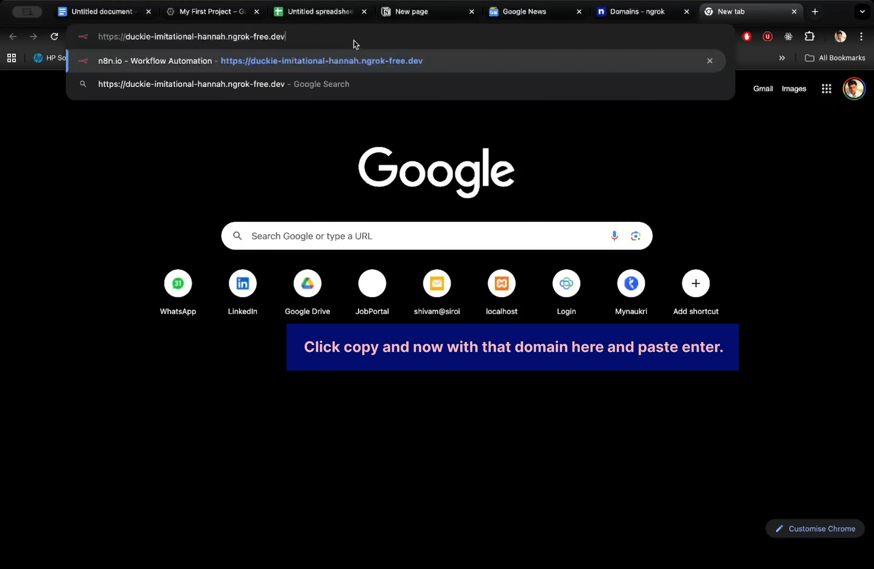
pyautogui.press('Return')
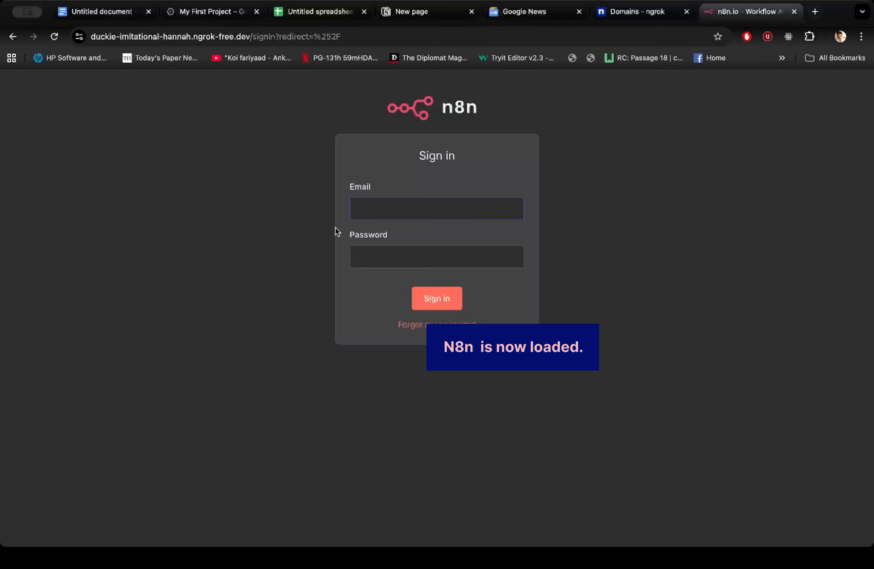
# Sign in to n8n with the account e-mail and password, and dismiss the browser's offer to save the password.
pyautogui.write('mo')
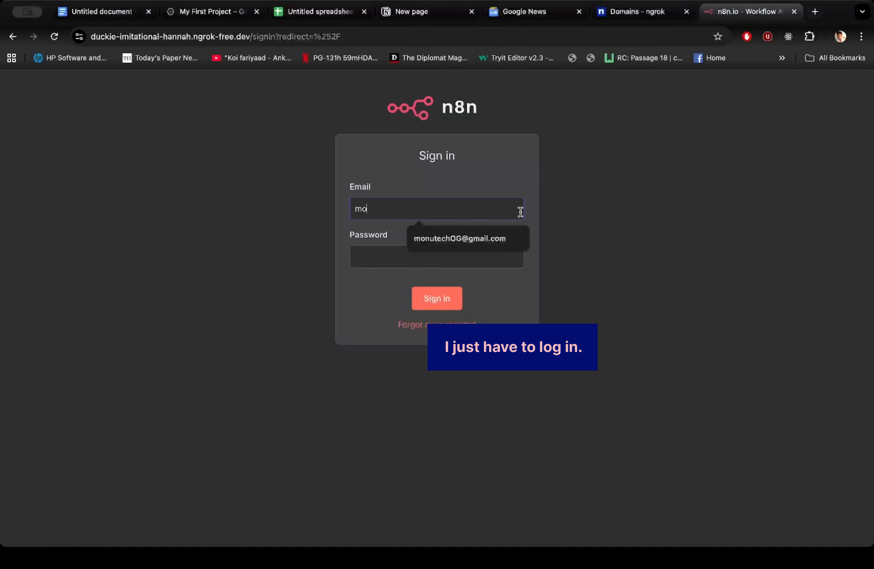
pyautogui.click(495, 238)
pyautogui.click(473, 252)
pyautogui.write('•')
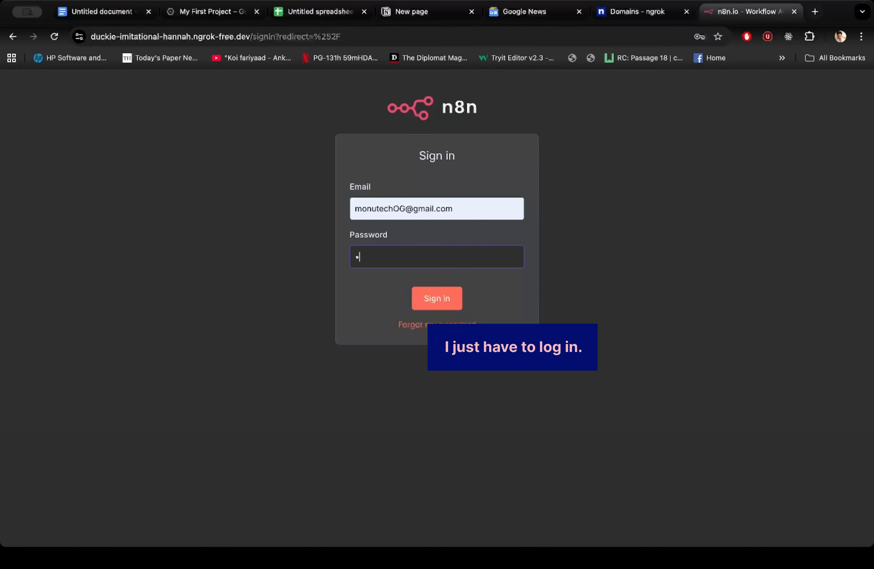
pyautogui.write('•••••••••')
pyautogui.press('Return')
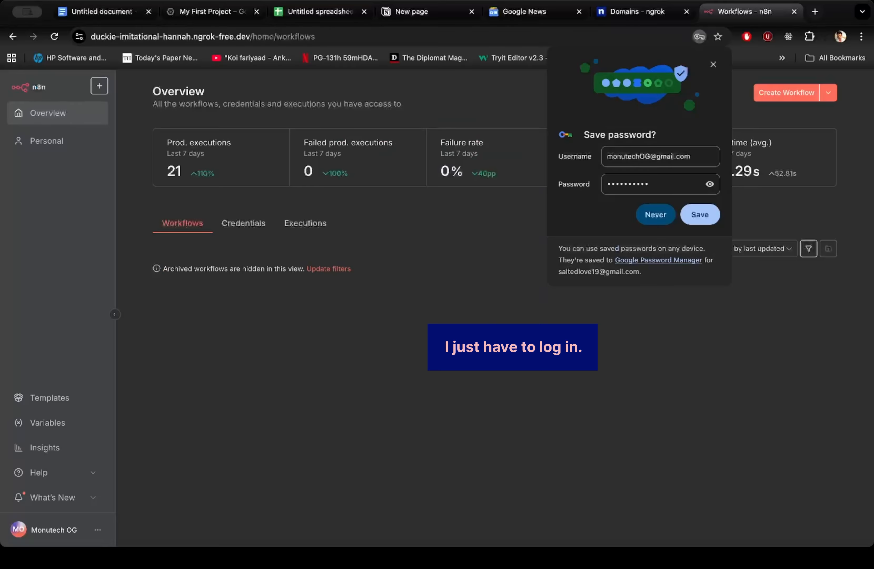
pyautogui.click(712, 65)
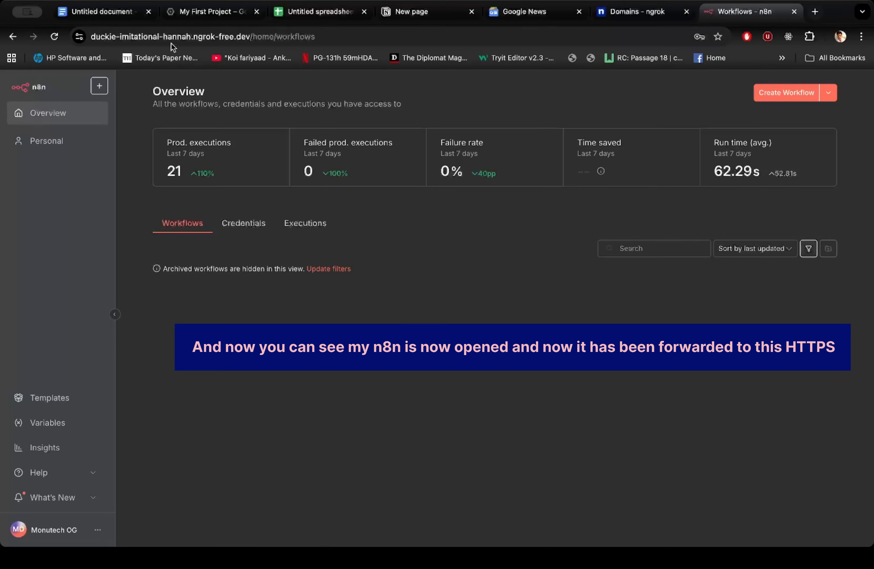
pyautogui.click(152, 37)
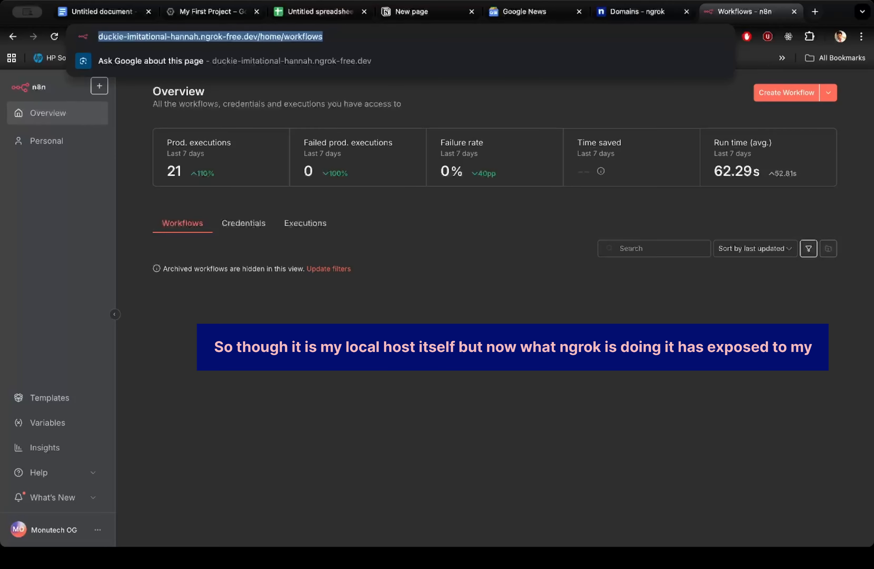
pyautogui.press('Escape')
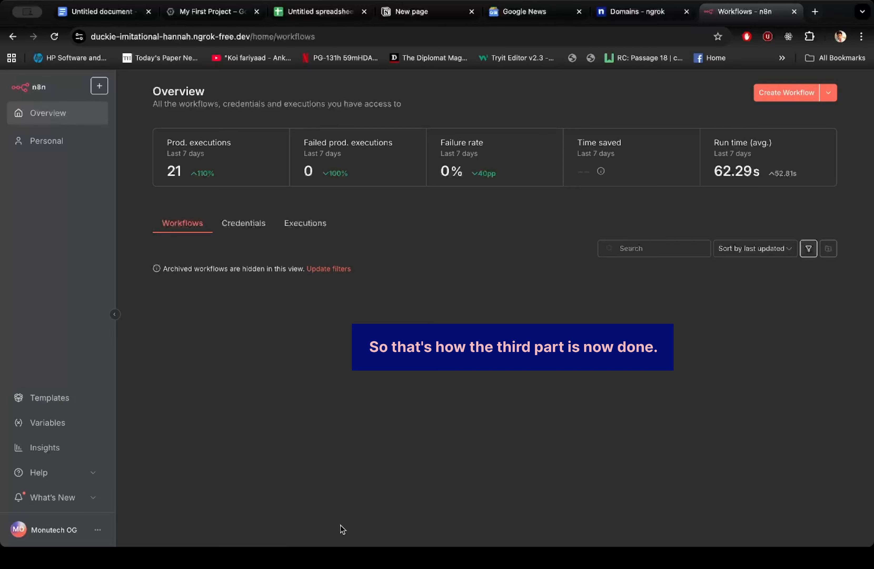
pyautogui.click(524, 519)
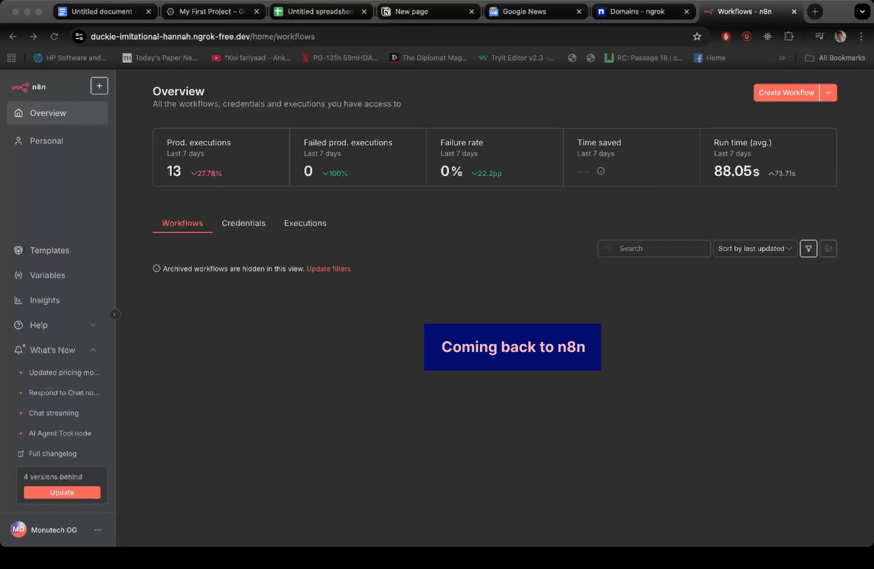
pyautogui.click(300, 456)
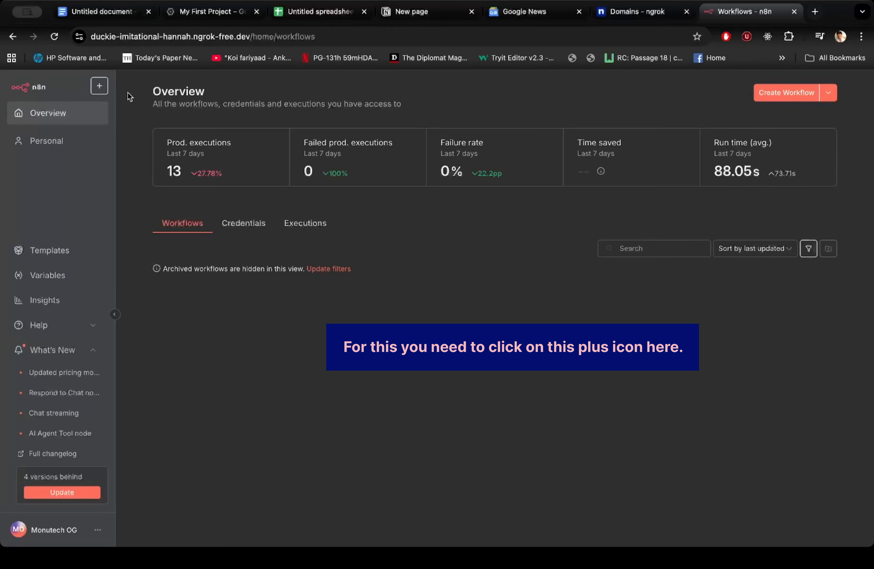
# Create a new n8n workflow and add a Webhook node as its trigger.
pyautogui.click(105, 93)
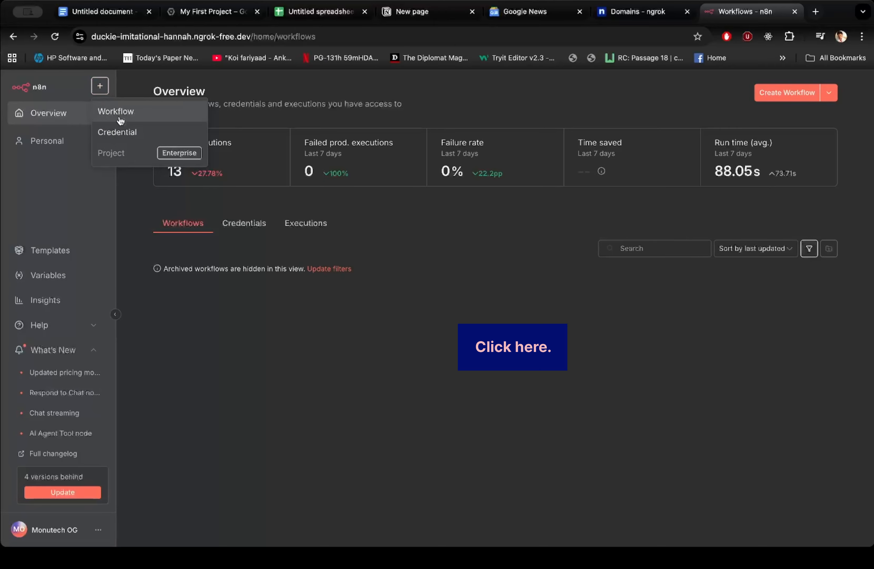
pyautogui.click(133, 117)
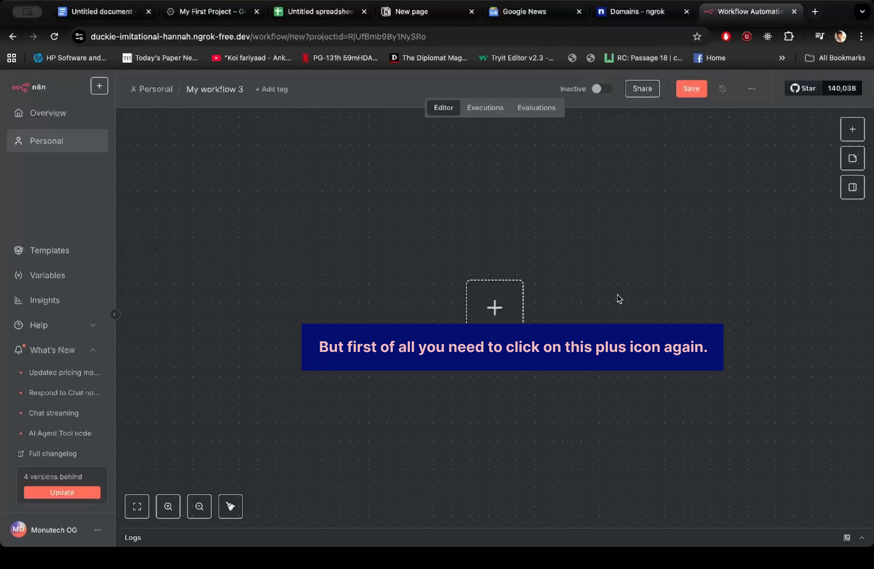
pyautogui.click(495, 307)
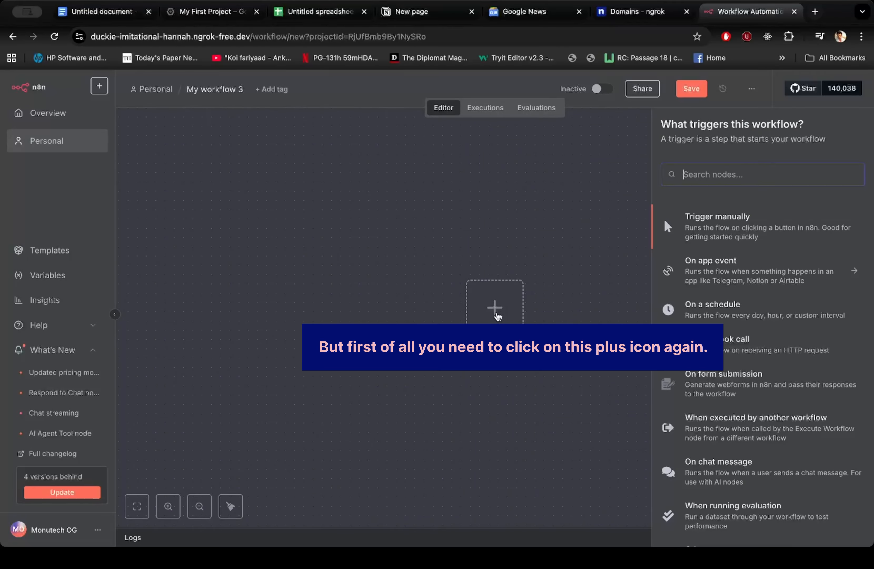
pyautogui.write('w')
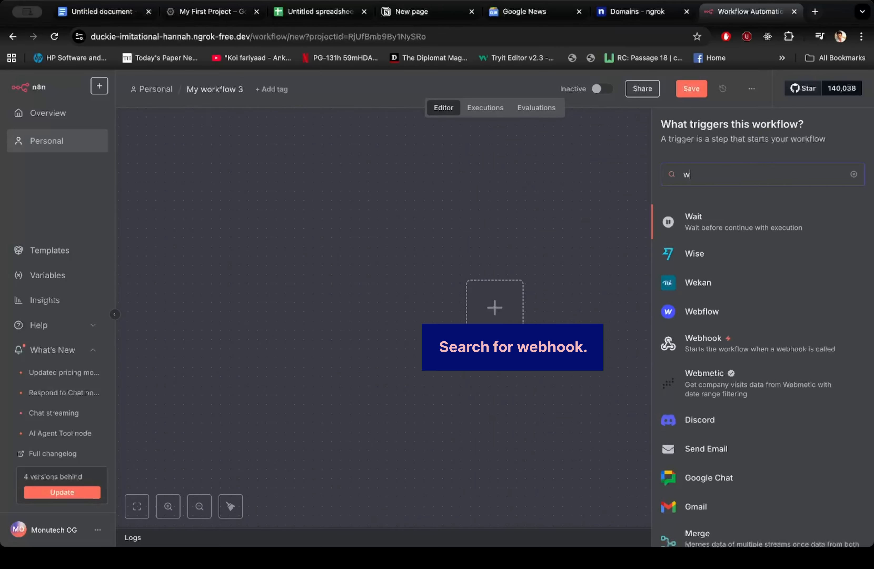
pyautogui.write('ebho')
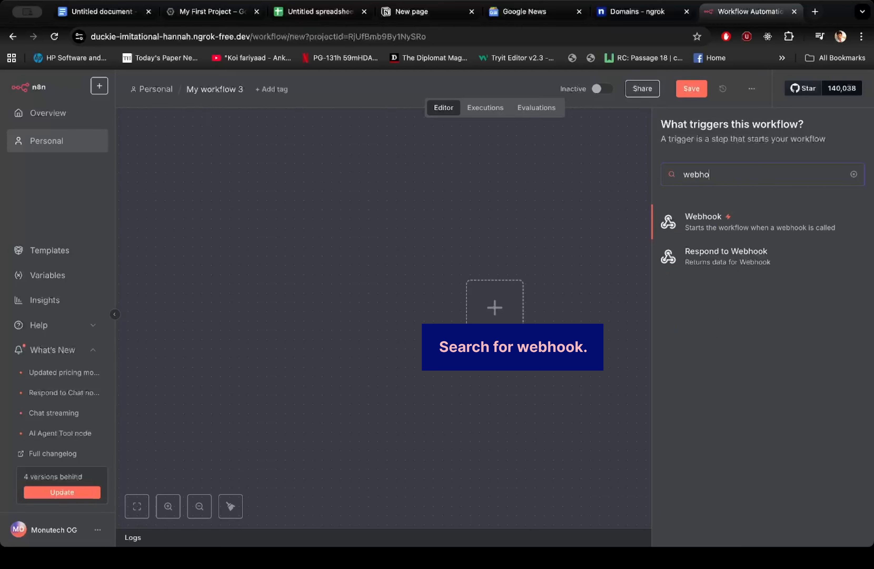
pyautogui.click(726, 226)
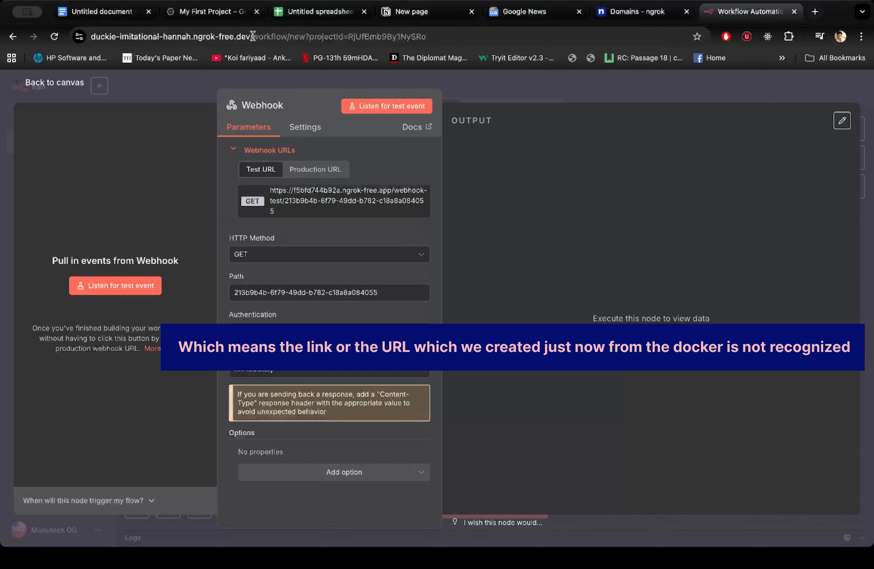
pyautogui.moveTo(253, 39); pyautogui.dragTo(70, 37)
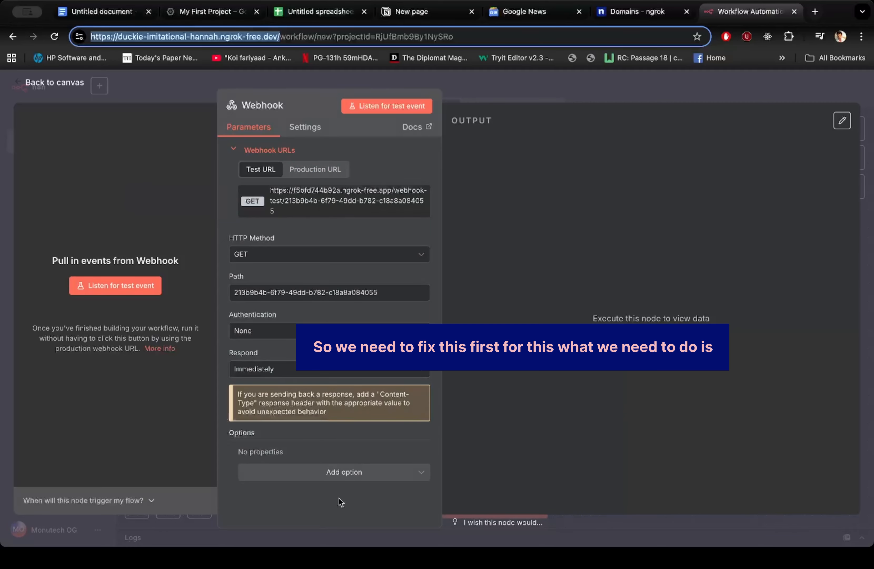
# Switch to Docker Desktop, open a second terminal session and try to remove the container with docker rm n8n-Docker.
pyautogui.click(604, 522)
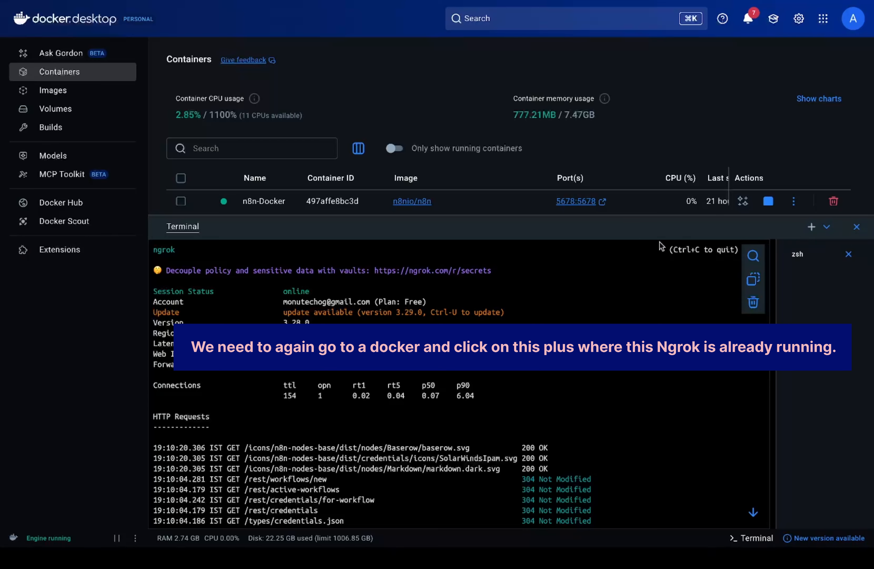
pyautogui.click(812, 230)
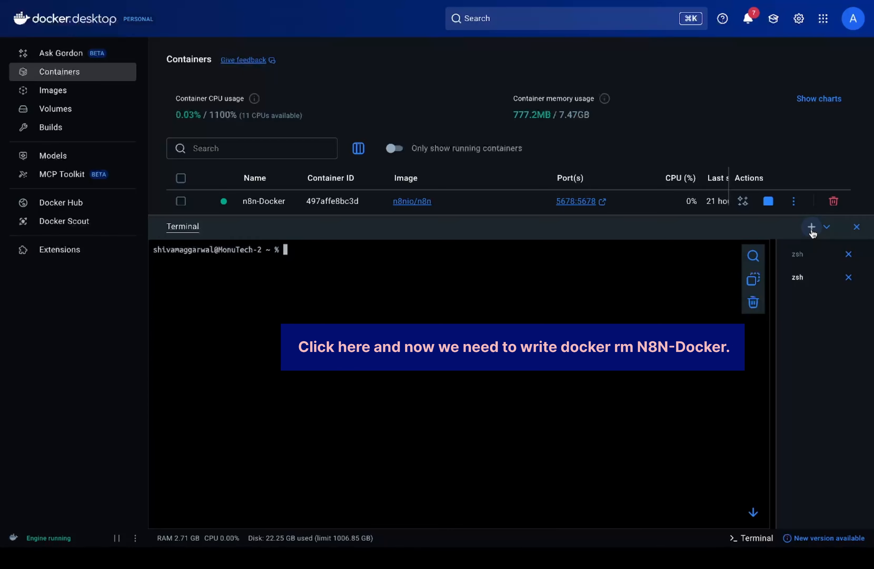
pyautogui.write('docker rm n8n-Docker')
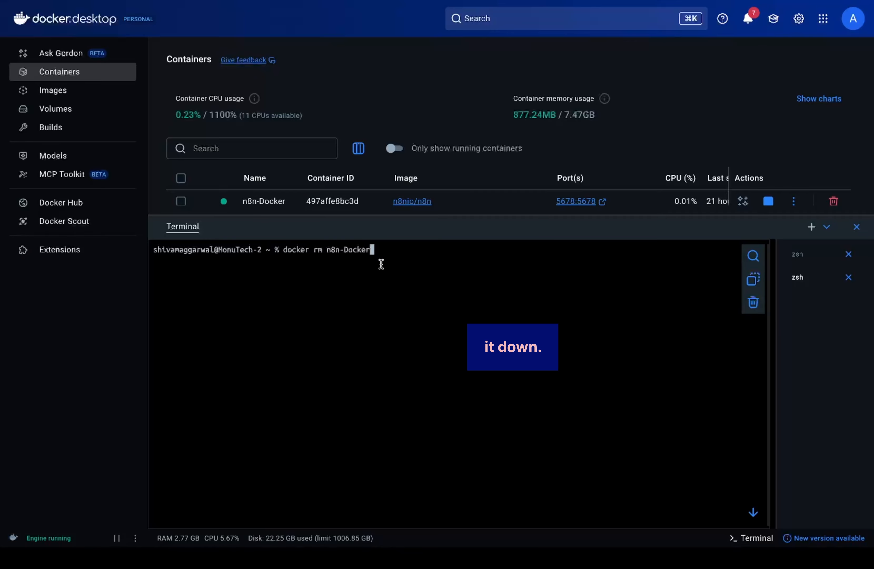
pyautogui.press('Return')
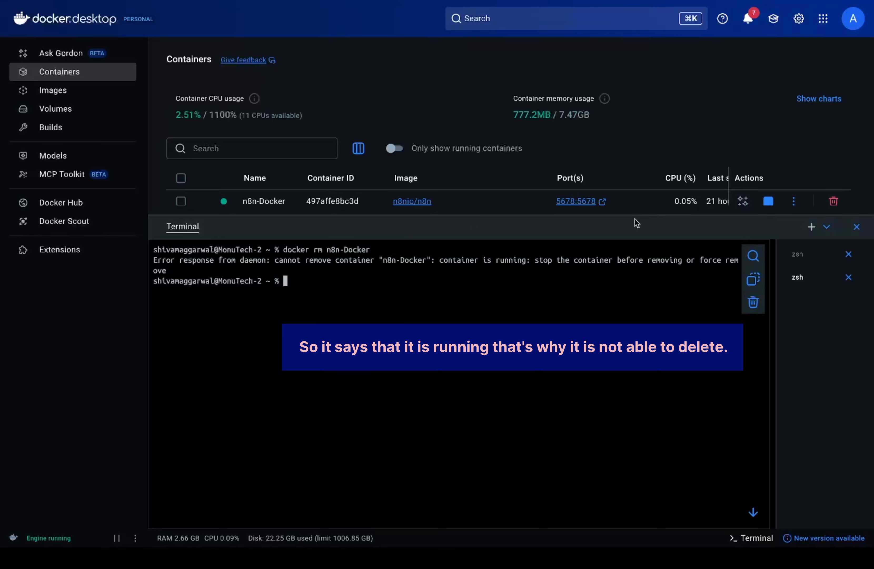
# Stop the n8n-Docker container and remove it by running docker rm n8n-Docker again.
pyautogui.click(769, 201)
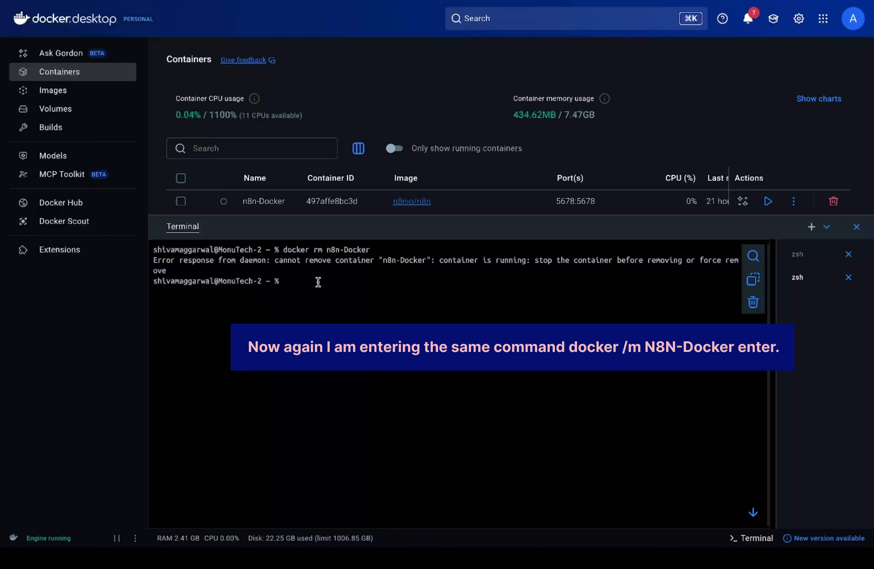
pyautogui.press('Up')
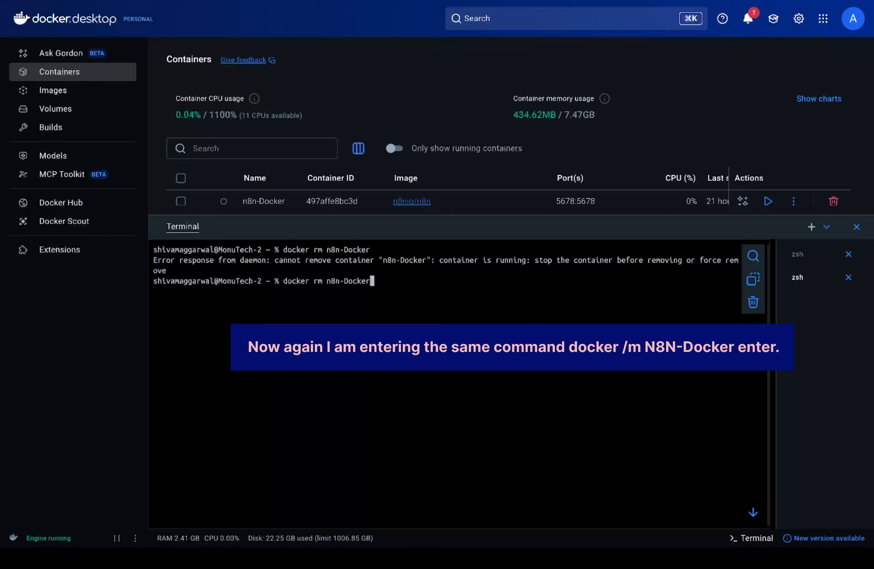
pyautogui.press('Return')
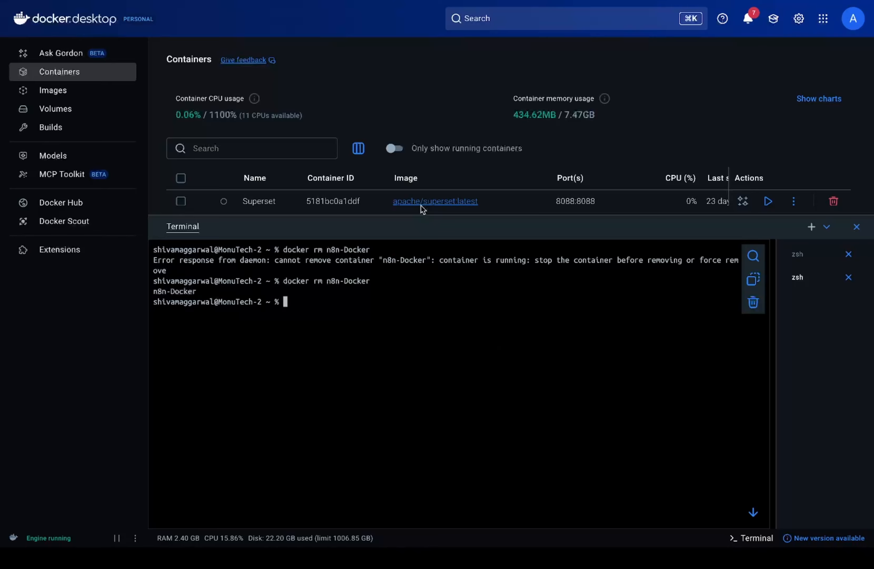
# Begin a docker run -d \ command in the terminal and name the container with --name n8n-Docker \.
pyautogui.write('docker ')
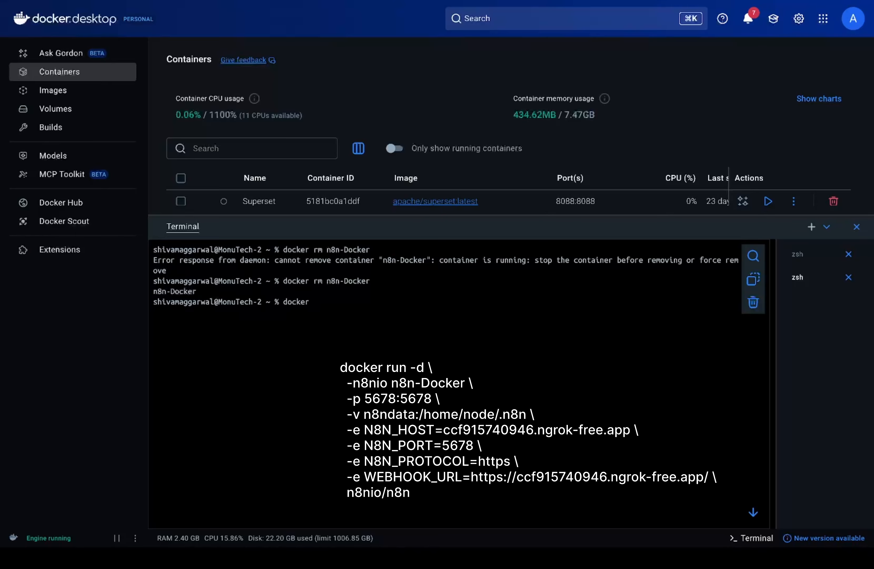
pyautogui.write('run -d \\')
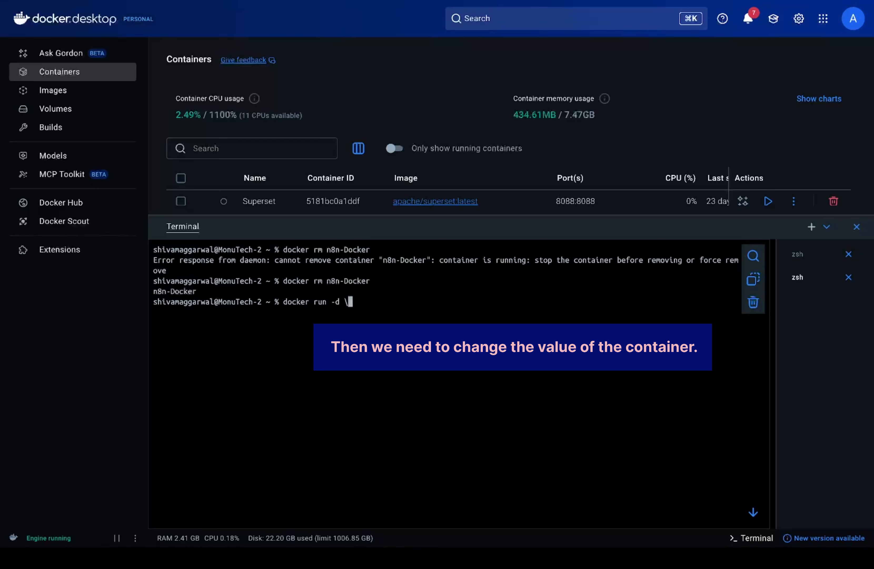
pyautogui.write(' --name n8n')
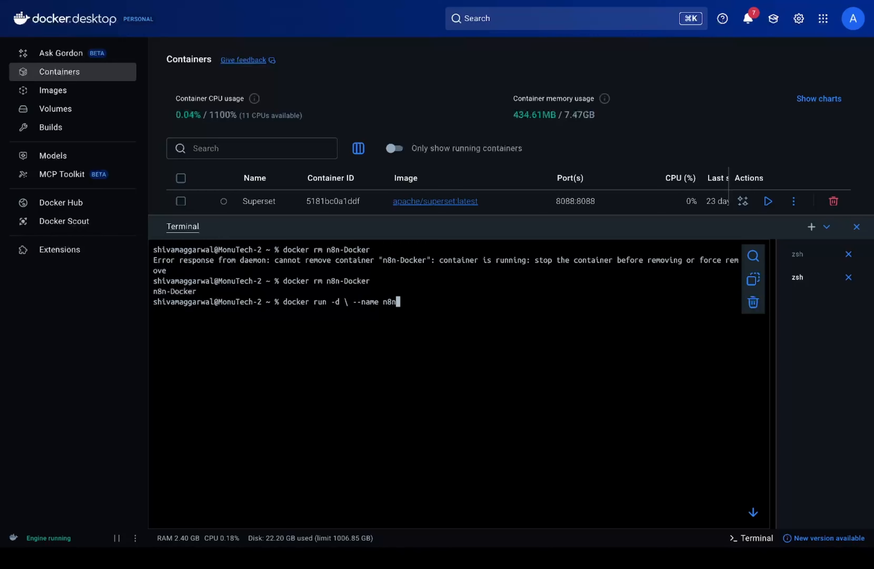
pyautogui.write('-Docker ')
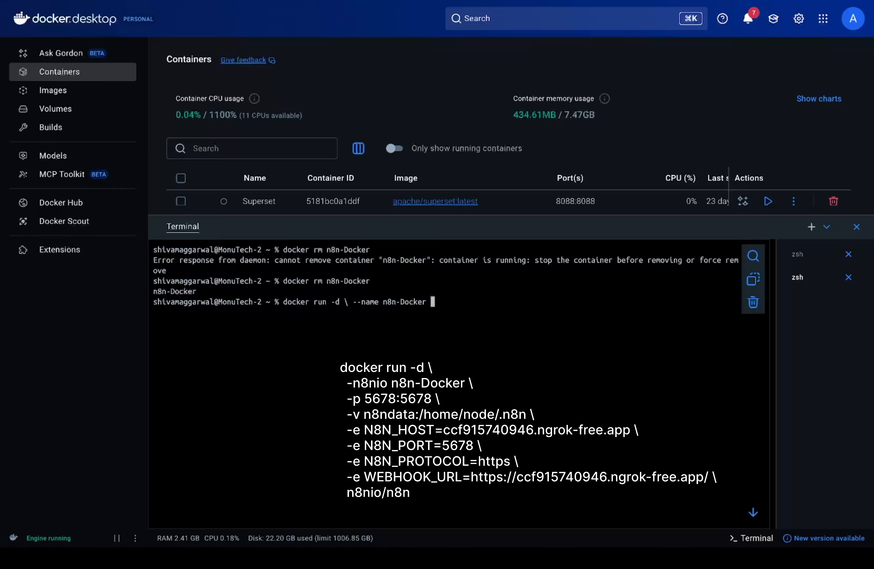
pyautogui.write('|')
pyautogui.write('\\')
# Append the port mapping -p 5678:5678 \ to the docker run command.
pyautogui.write(' -p')
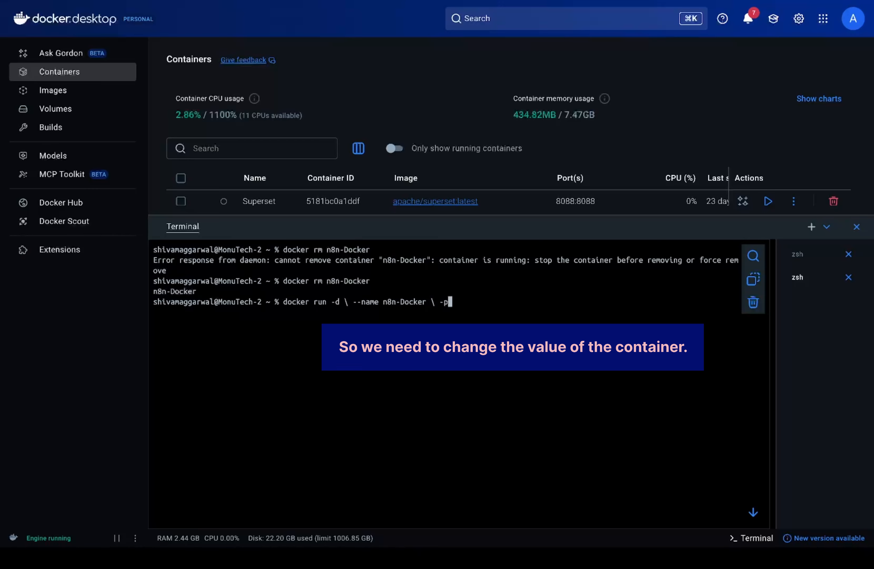
pyautogui.write(' 56')
pyautogui.write('7')
pyautogui.write(':5')
pyautogui.write('56')
pyautogui.press('BackSpace')
pyautogui.press('BackSpace')
pyautogui.write('678 \\')
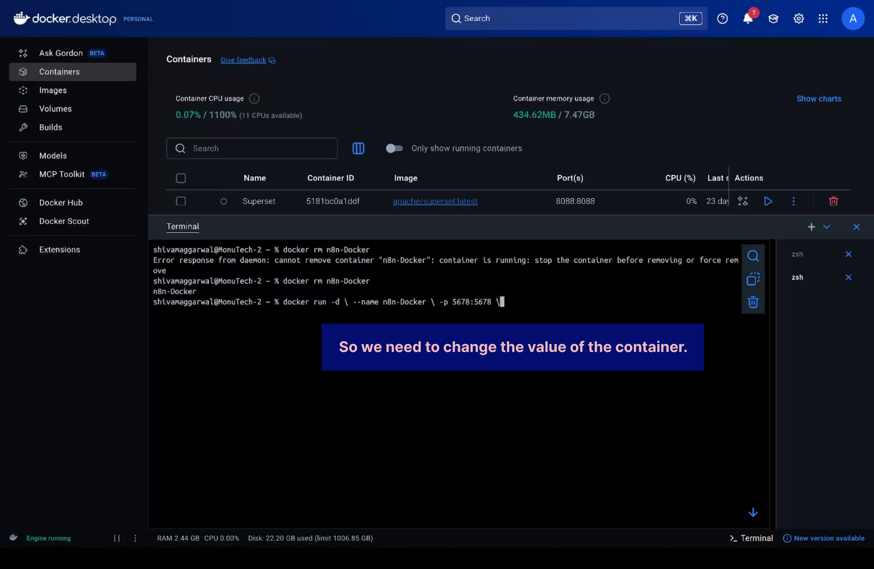
# Append the volume mapping -v n8ndate:/home/node/.n8n \ to the docker run command.
pyautogui.write(' -v n8ndate:/home/node/')
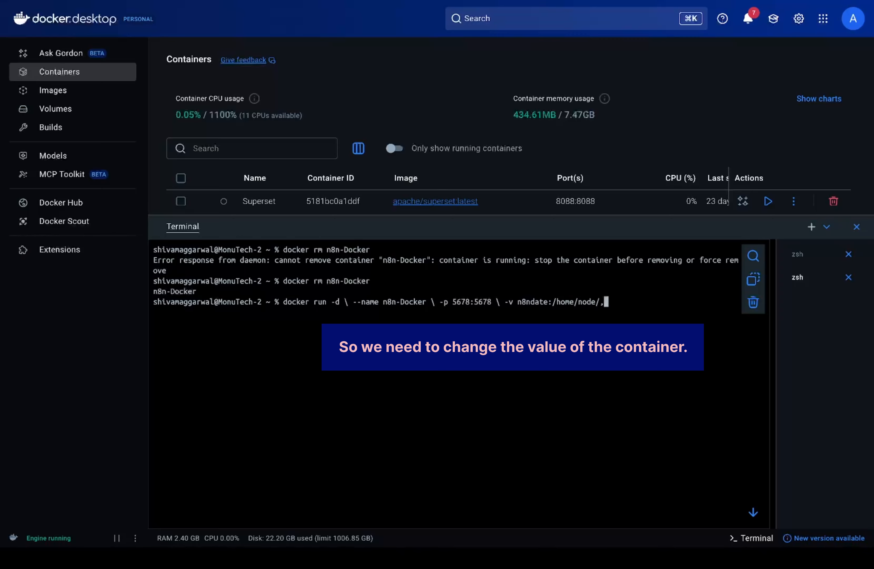
pyautogui.write('.n')
pyautogui.write('8n')
pyautogui.write(' \\')
# Append the host environment variable -e N8N_HOST = to the docker run command.
pyautogui.write(' -e')
pyautogui.write('N*')
pyautogui.write('N8N')
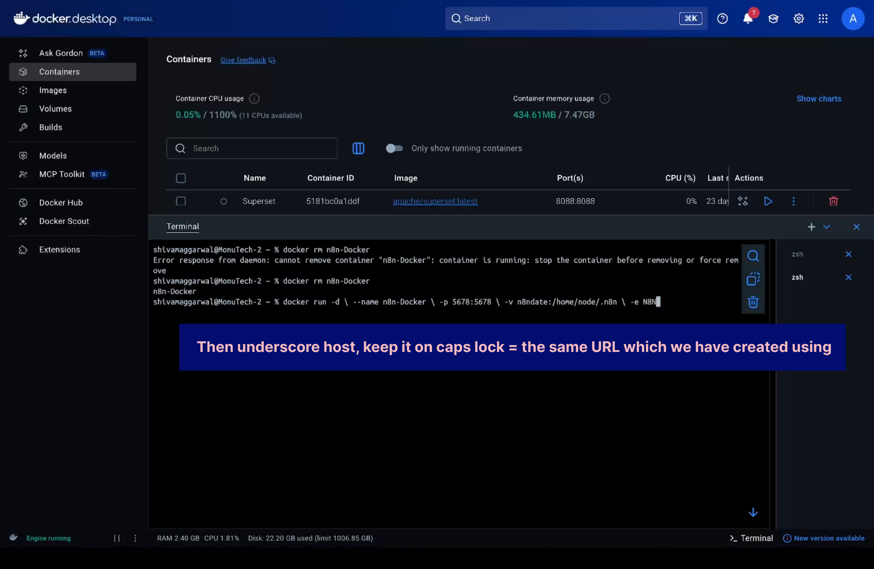
pyautogui.write('_HOSS')
pyautogui.press('BackSpace')
pyautogui.press('BackSpace')
pyautogui.write('ST')
pyautogui.write('=')
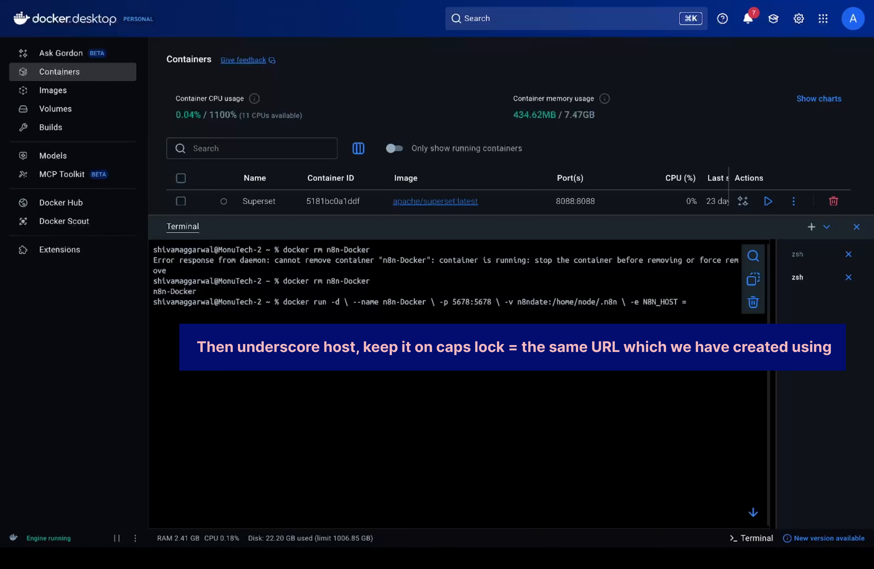
# Copy the ngrok forwarding URL from the first terminal session and paste it as the N8N_HOST value in the second session's command.
pyautogui.click(812, 281)
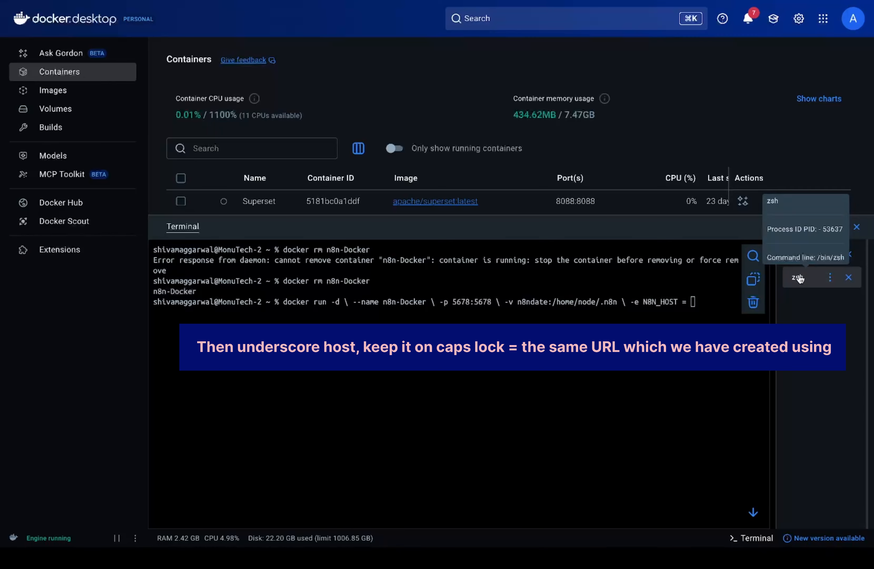
pyautogui.click(800, 254)
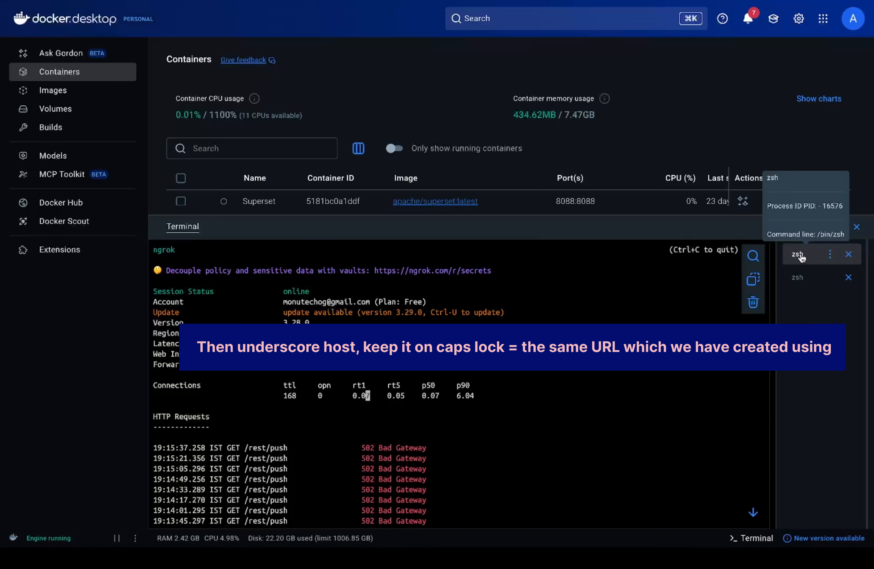
pyautogui.rightClick(365, 371)
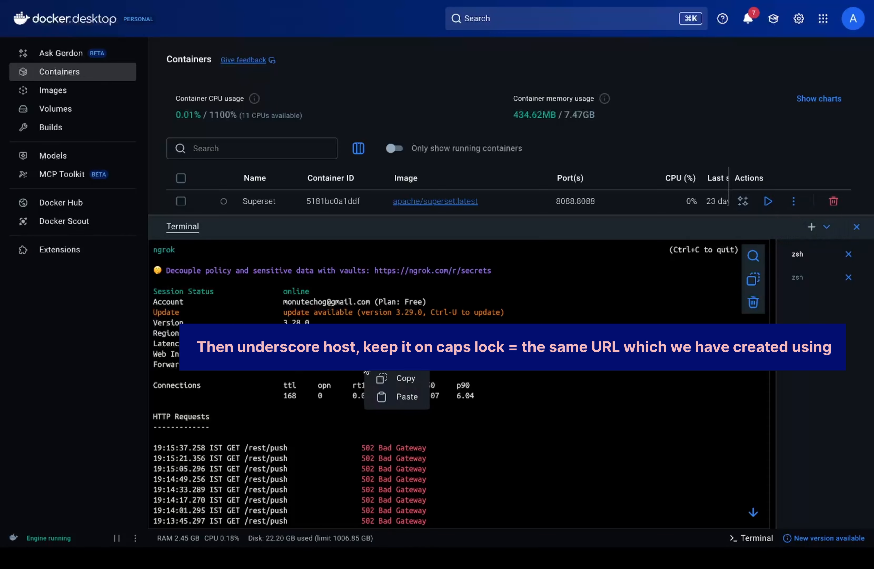
pyautogui.click(388, 380)
pyautogui.click(807, 280)
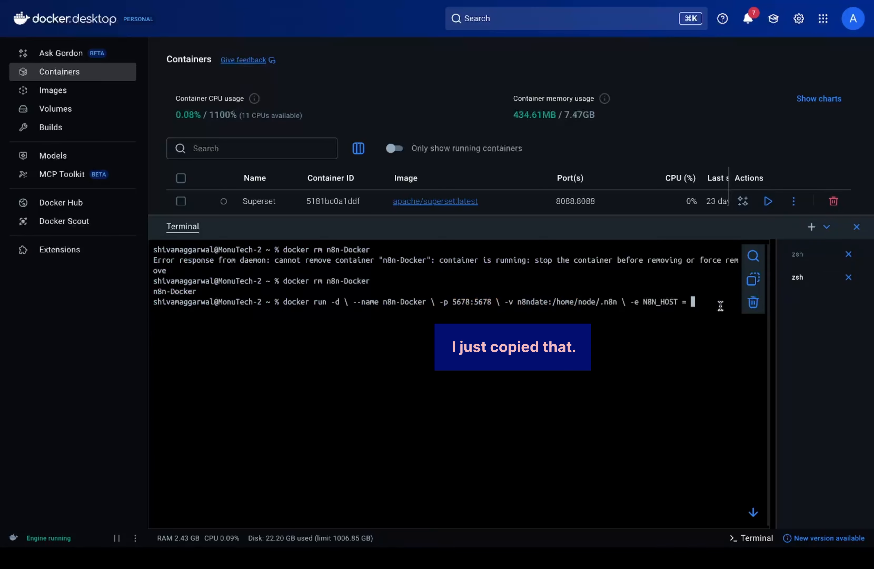
pyautogui.press('super+v')
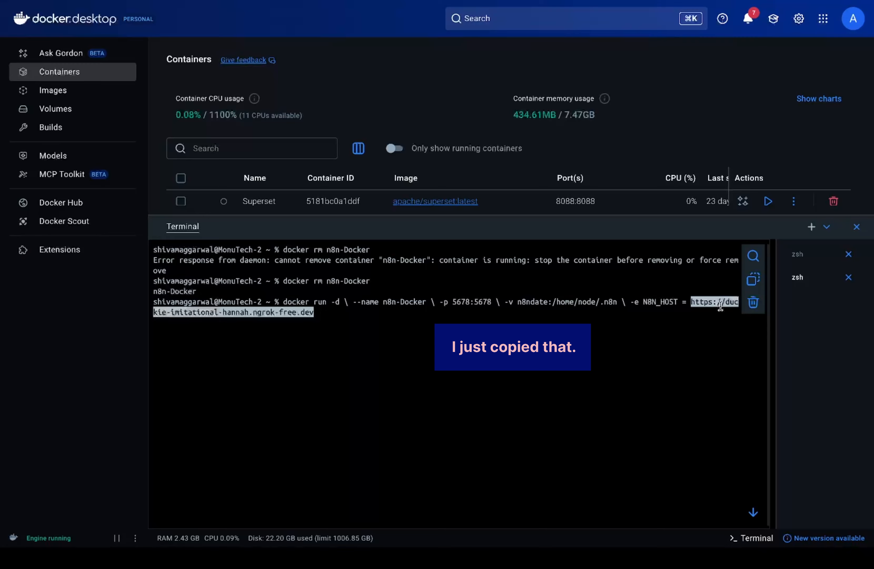
pyautogui.click(332, 310)
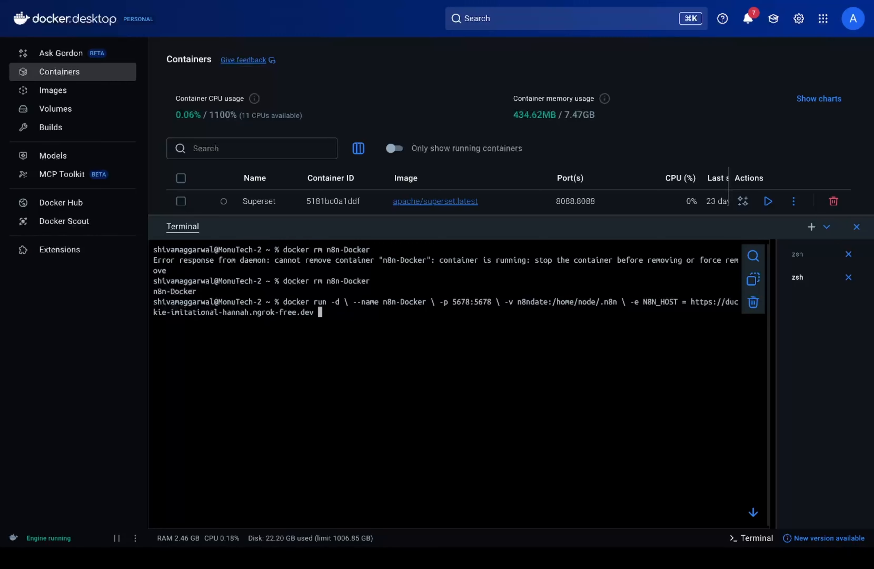
# Append the environment variables \ -e N8N_PORT=5678 \ -e N8N_PROTOCOL=https to the docker run command.
pyautogui.write('\\ -e N8N_PORT')
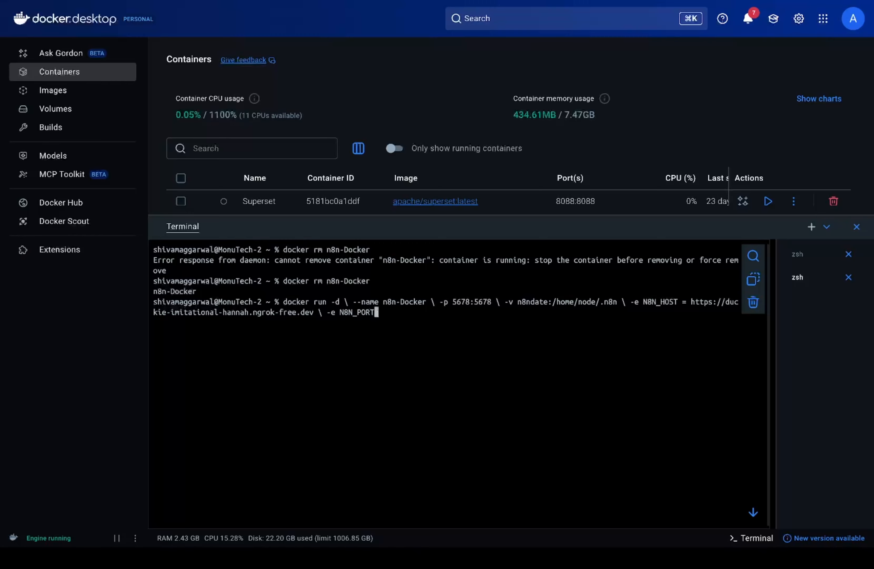
pyautogui.write('=5678 \\ -e')
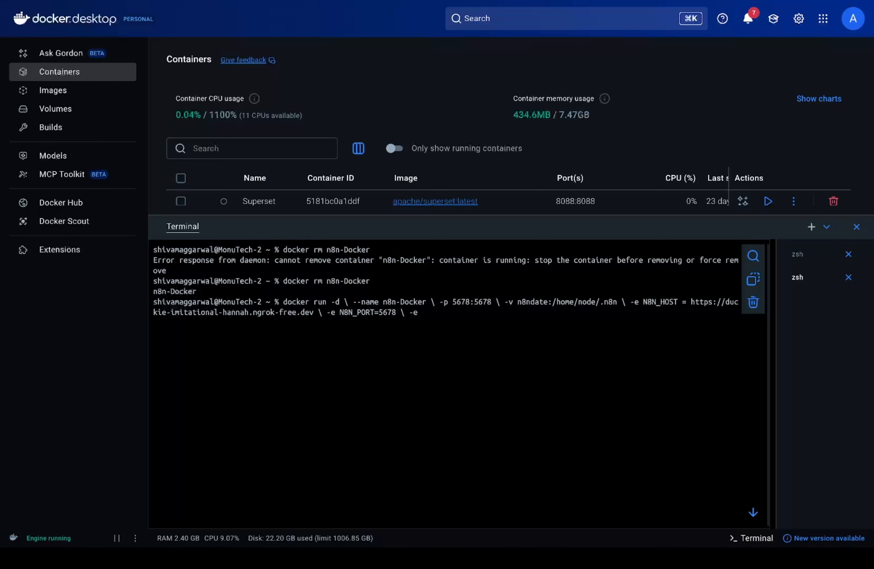
pyautogui.write(' N8N_PROTOCOL=https')
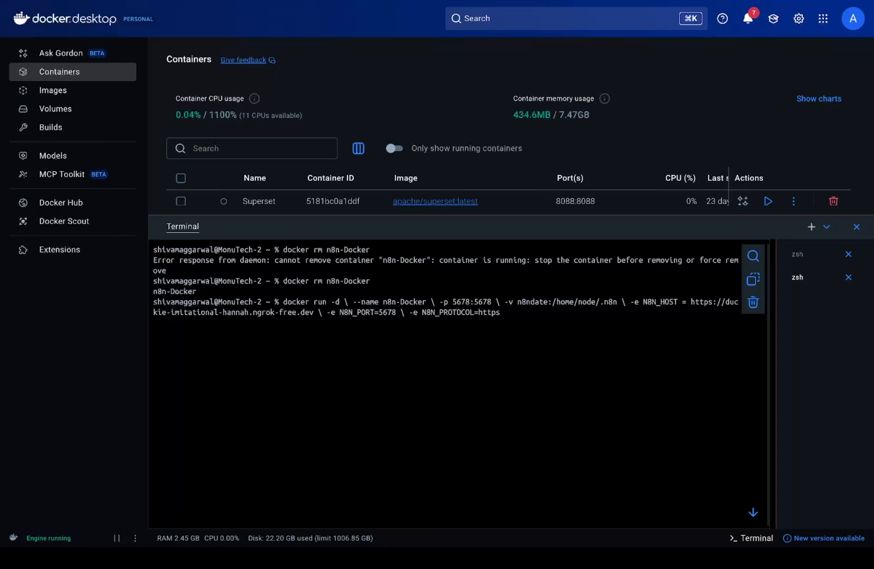
pyautogui.write(' \\ -e WEBHOOK')
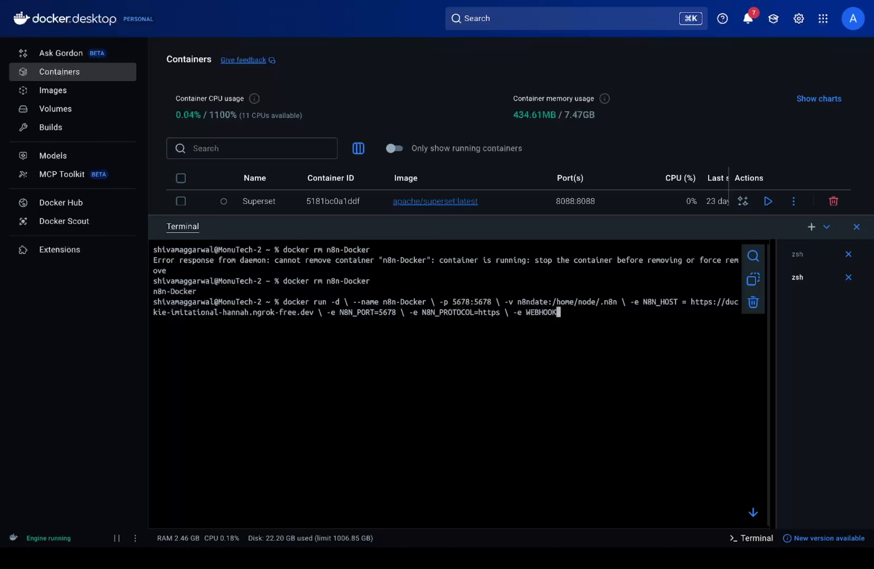
pyautogui.write('_URL=')
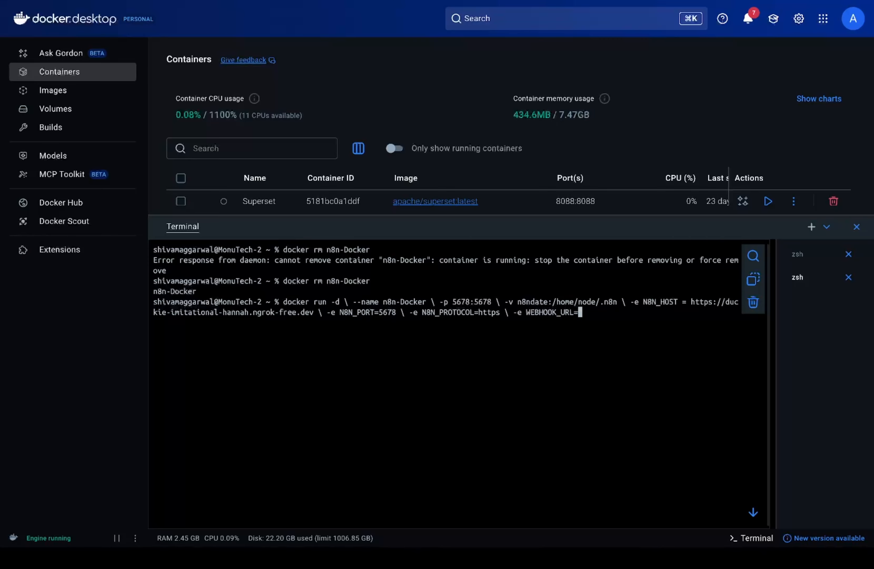
pyautogui.write('https://duckie-imitational-hannah.ngrok-free.dev')
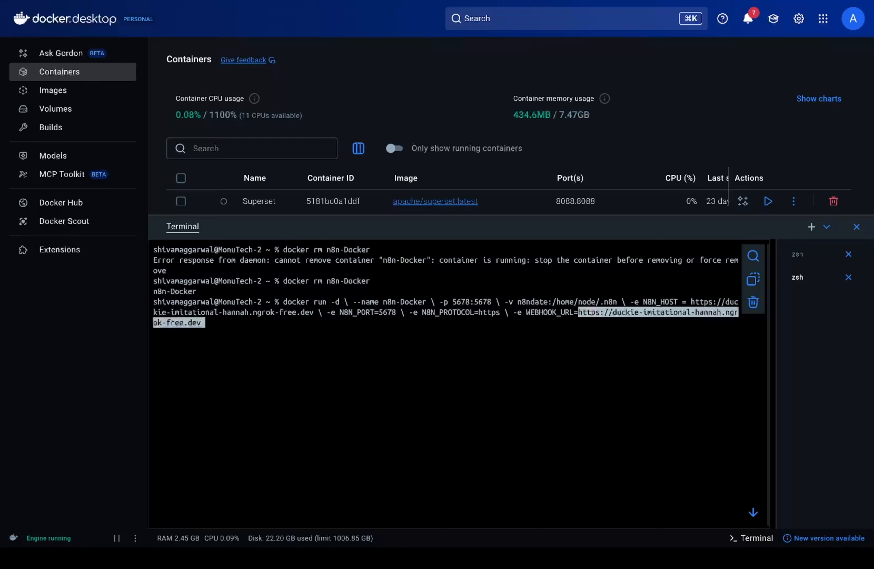
pyautogui.press('BackSpace')
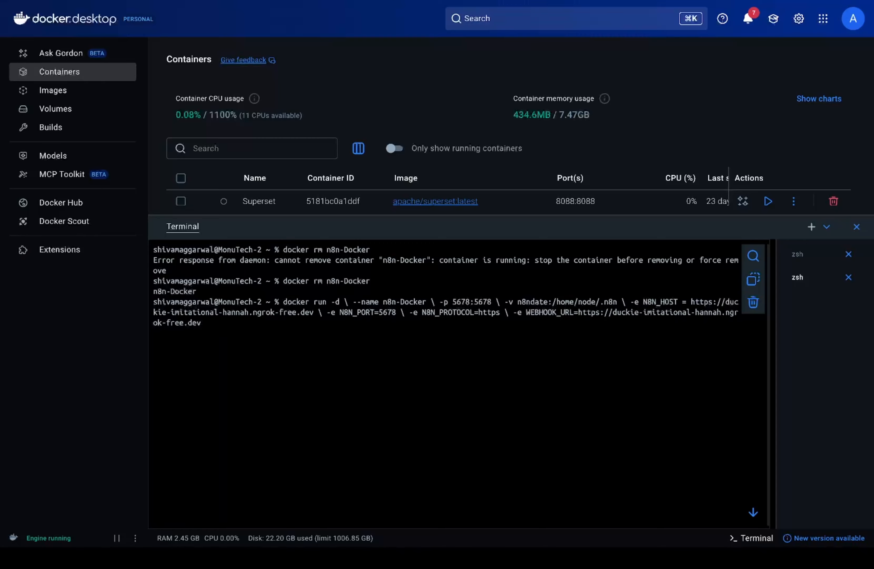
pyautogui.write('/ \\ n8nio')
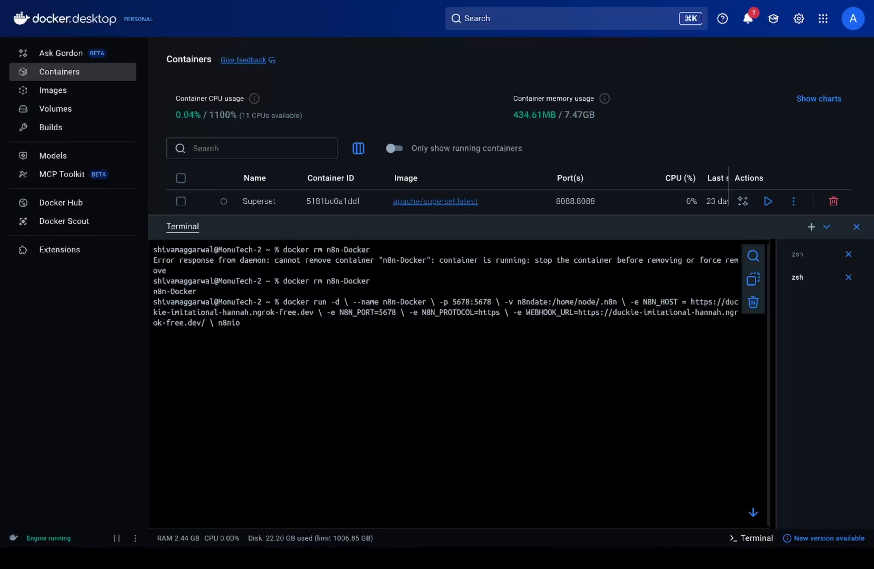
pyautogui.write('/n8n')
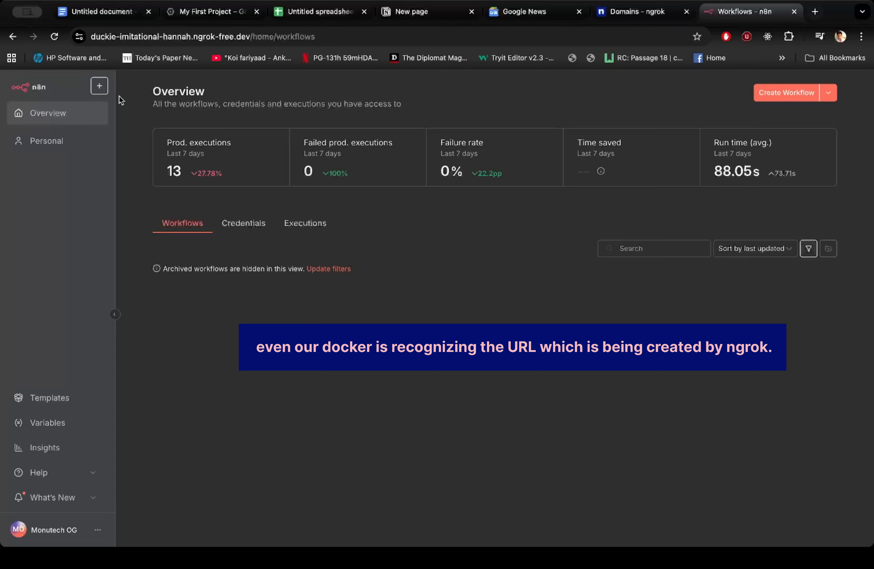
# Create a new workflow in n8n at the ngrok address and add a Webhook node as its trigger.
pyautogui.click(101, 89)
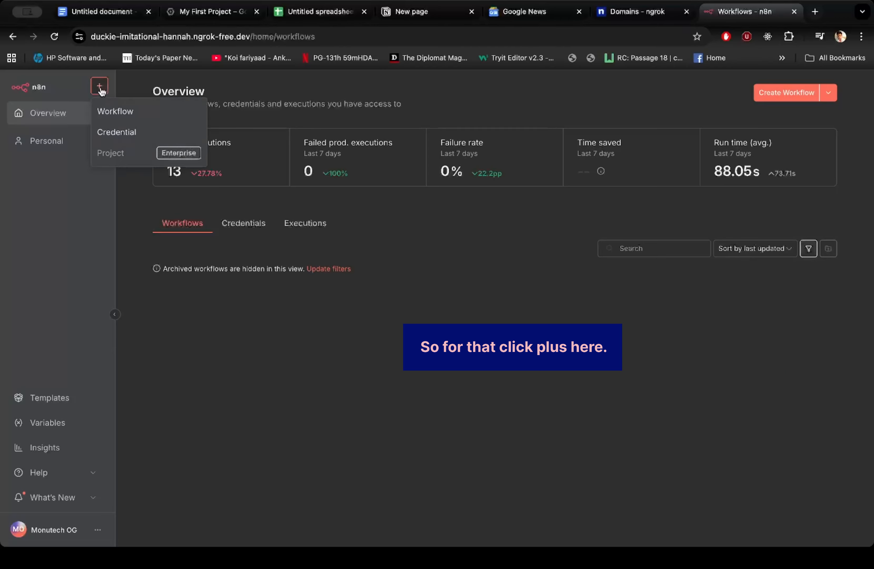
pyautogui.click(121, 116)
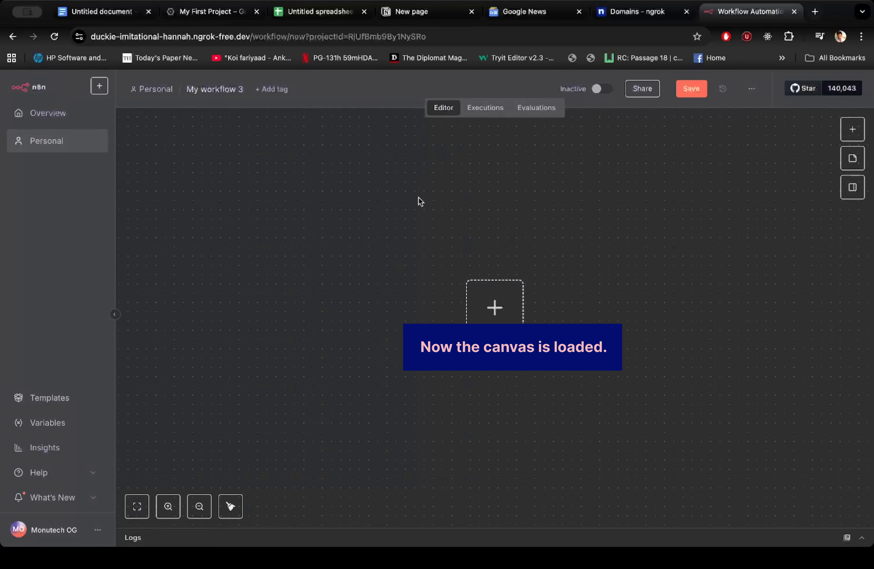
pyautogui.click(499, 314)
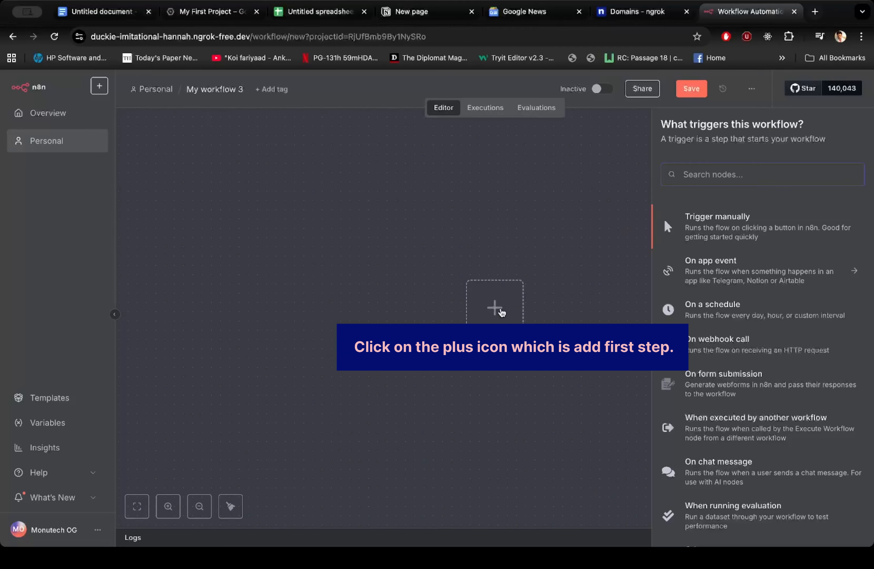
pyautogui.write('w')
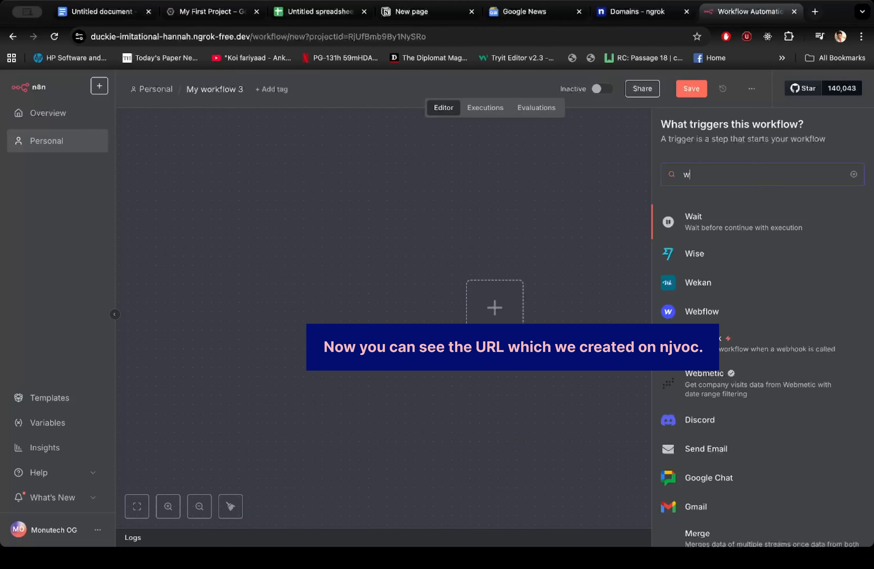
pyautogui.write('ebh')
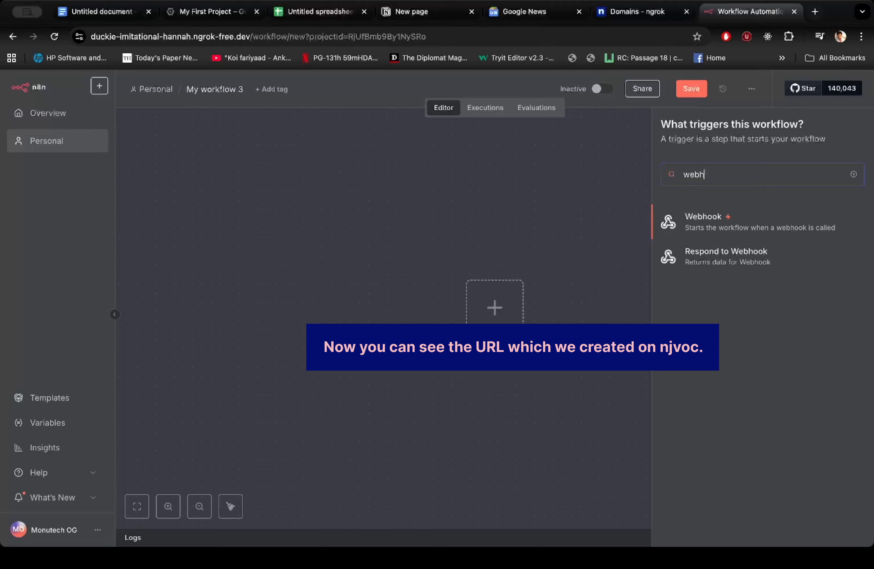
pyautogui.click(796, 221)
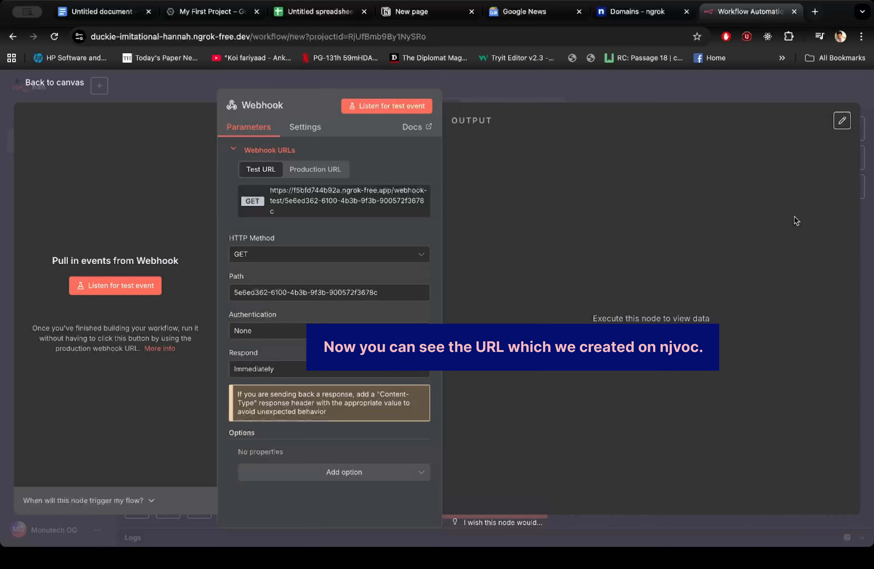
# Copy the Webhook node's test URL and compare its test and production URLs.
pyautogui.click(347, 203)
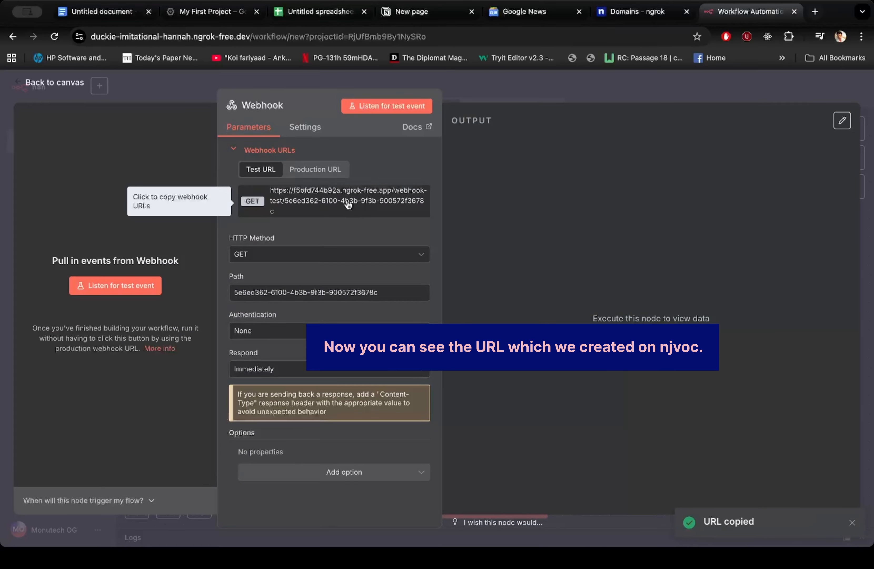
pyautogui.click(312, 175)
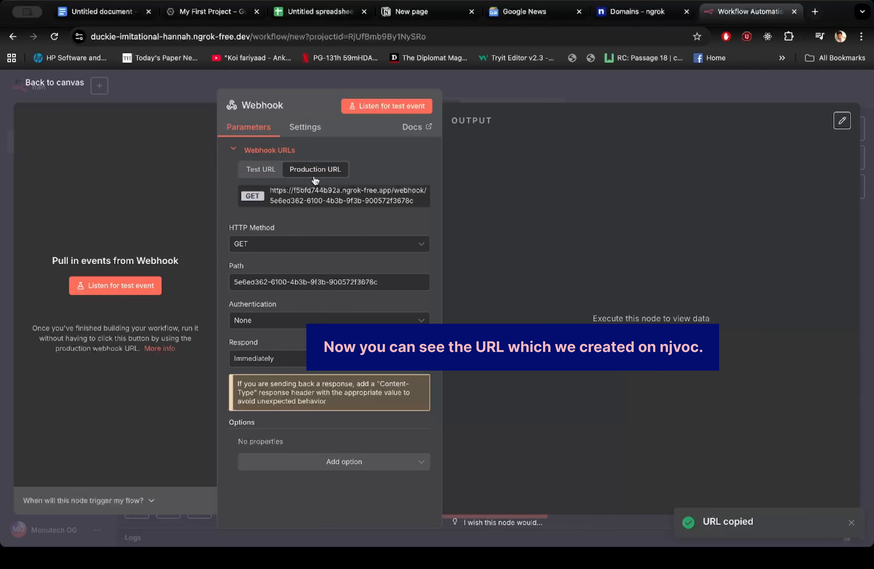
pyautogui.click(269, 175)
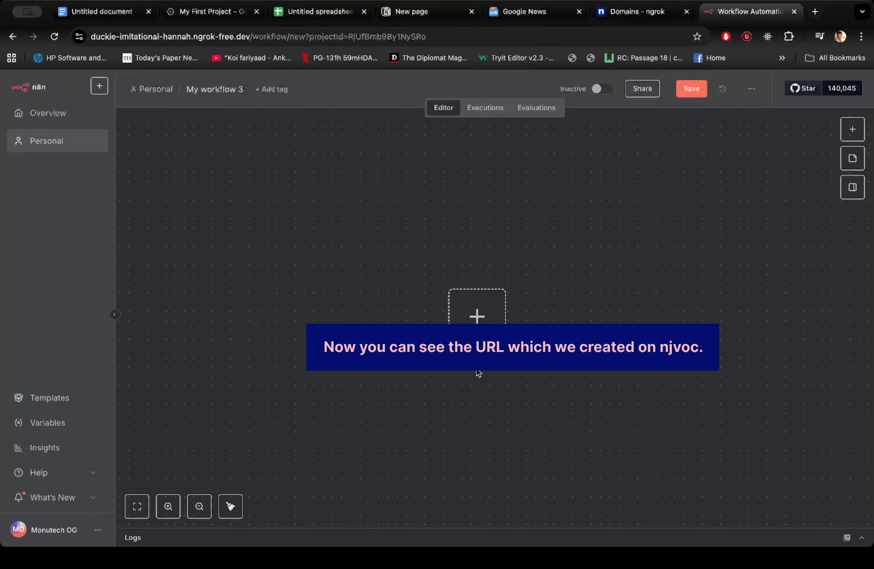
# Add a new Webhook node to the emptied workflow and check the address in its test URL.
pyautogui.click(477, 312)
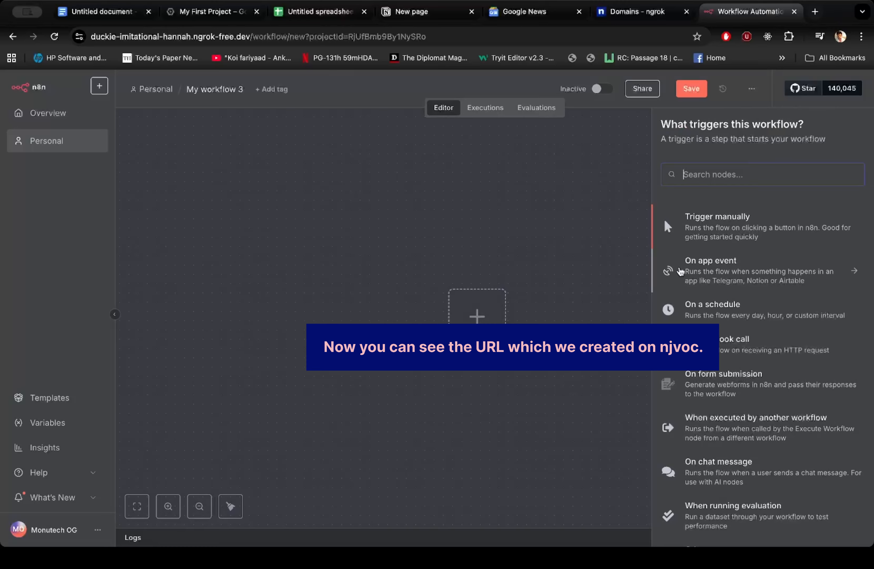
pyautogui.write('webh')
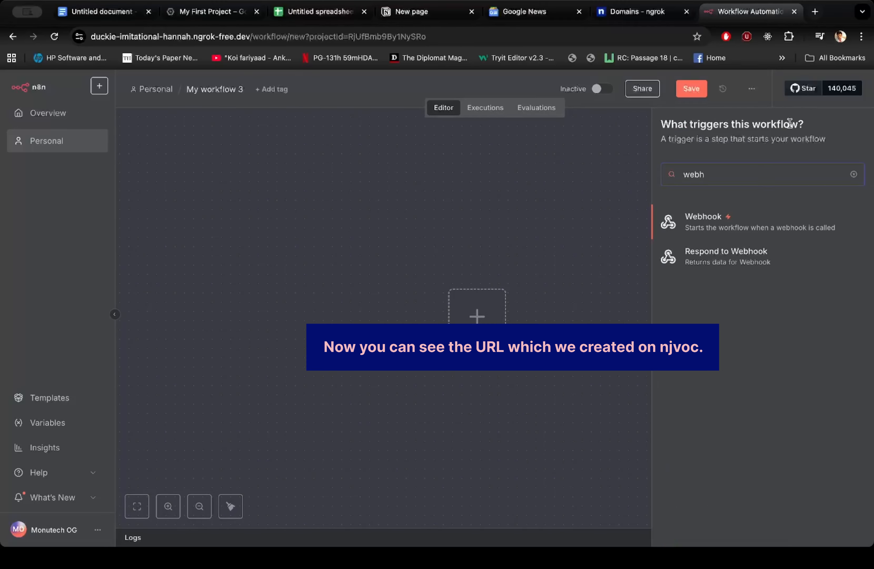
pyautogui.click(729, 221)
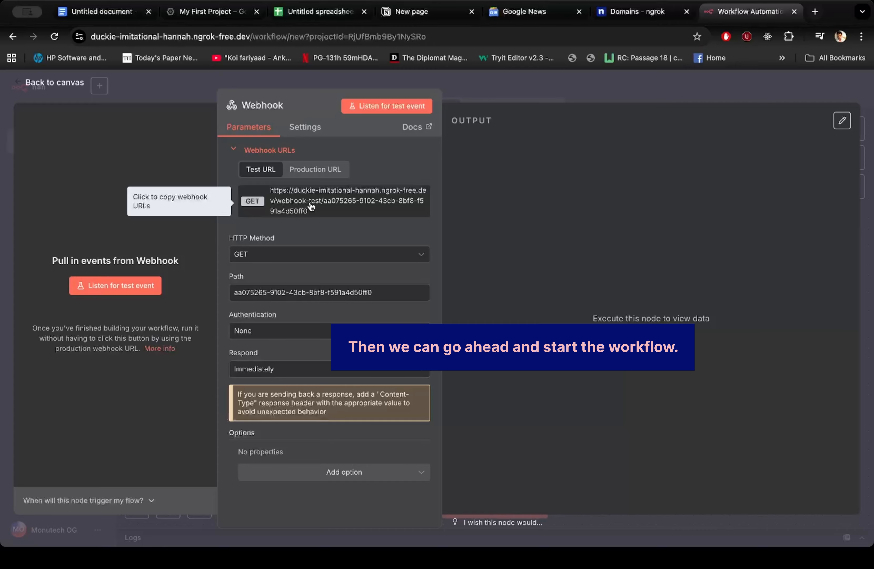
# Return to the canvas and delete the Webhook node from the workflow.
pyautogui.click(92, 89)
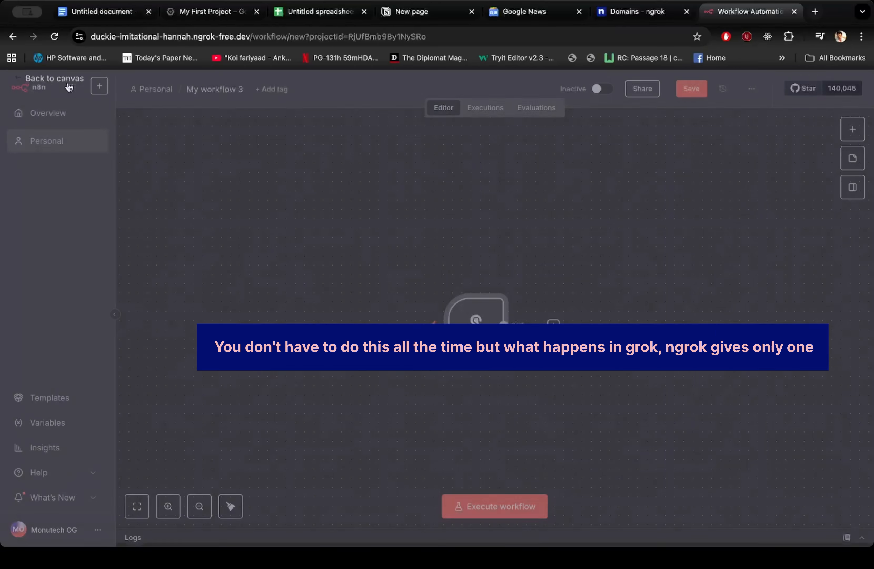
pyautogui.moveTo(352, 254); pyautogui.dragTo(593, 419)
pyautogui.press('Delete')
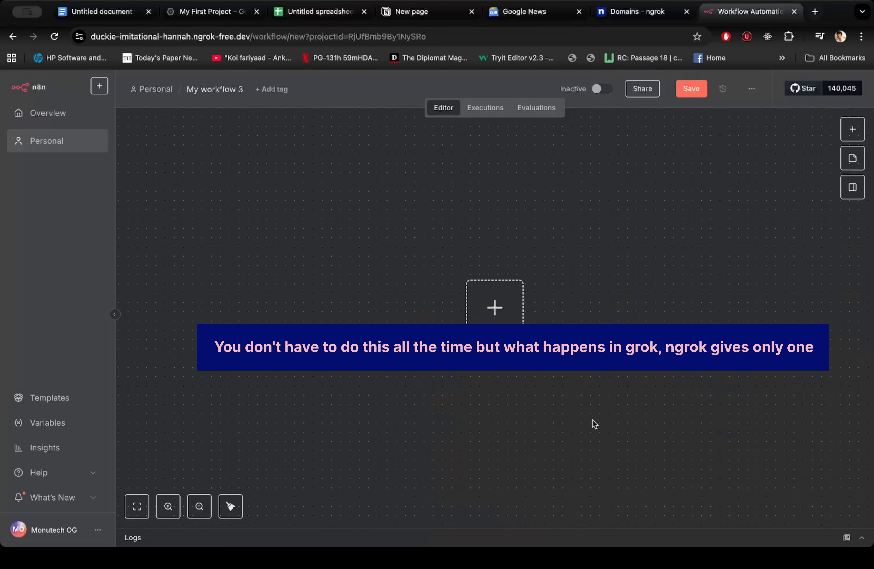